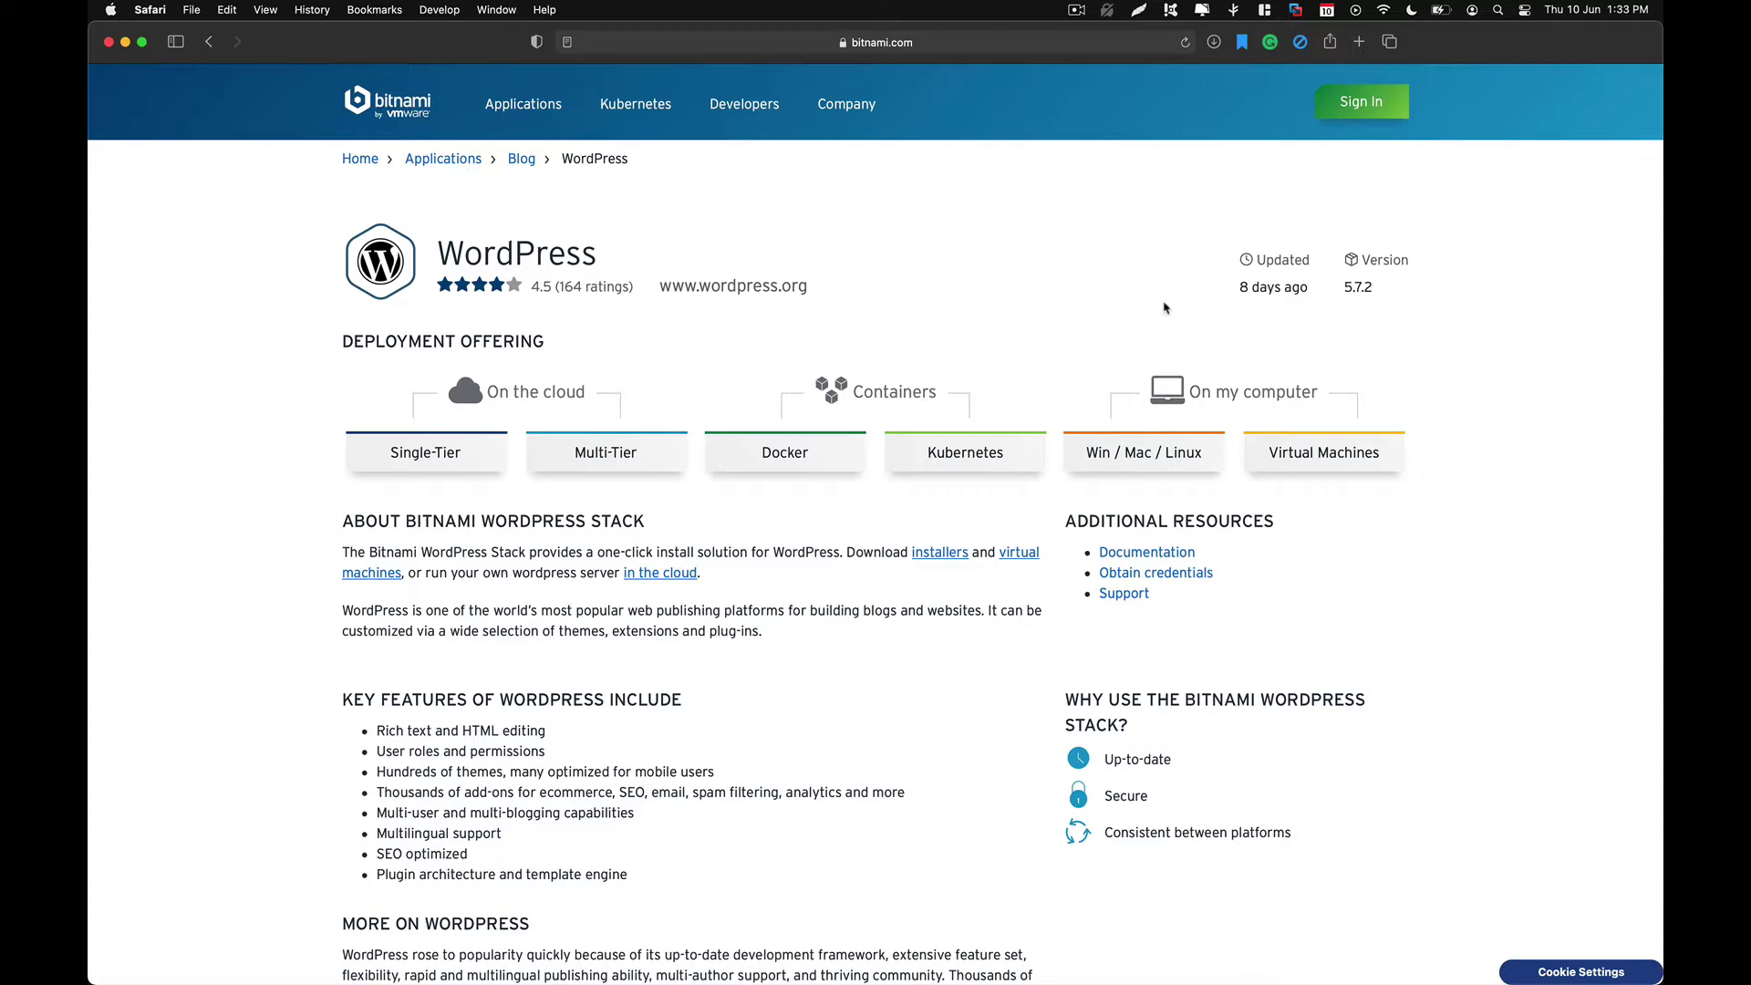
# Navigate from the Bitnami home page through the application catalog to the WordPress stack page
pyautogui.click(953, 43)
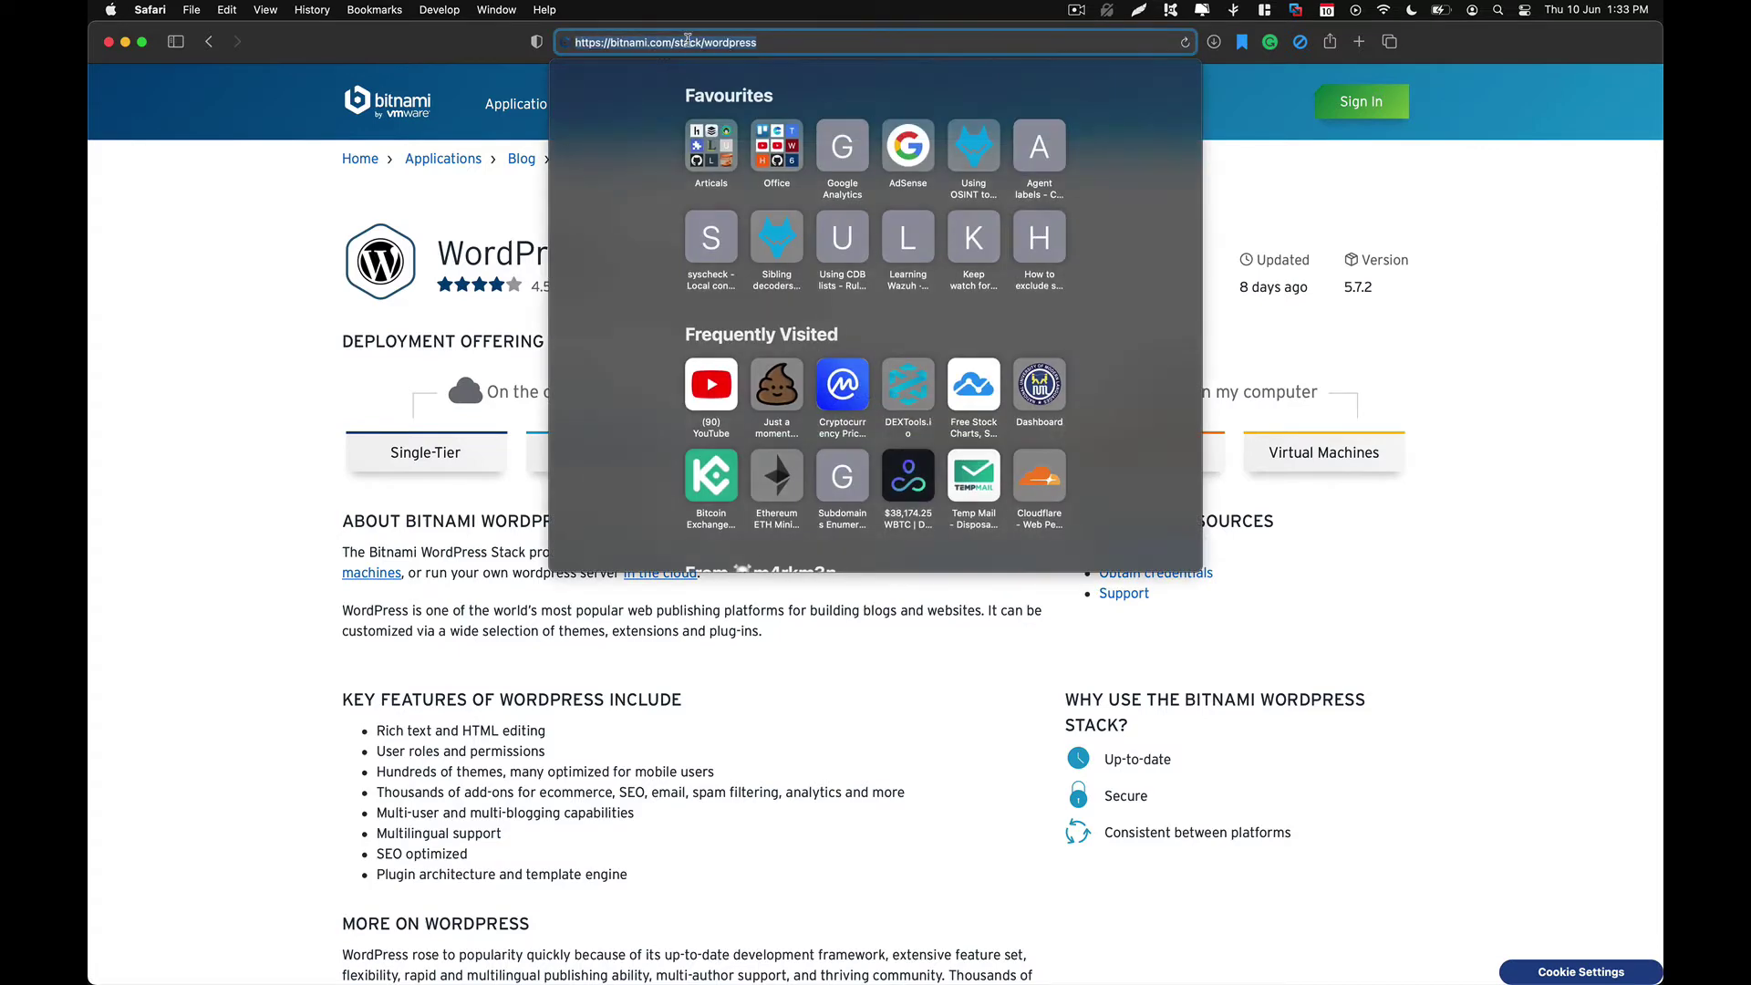
pyautogui.click(616, 165)
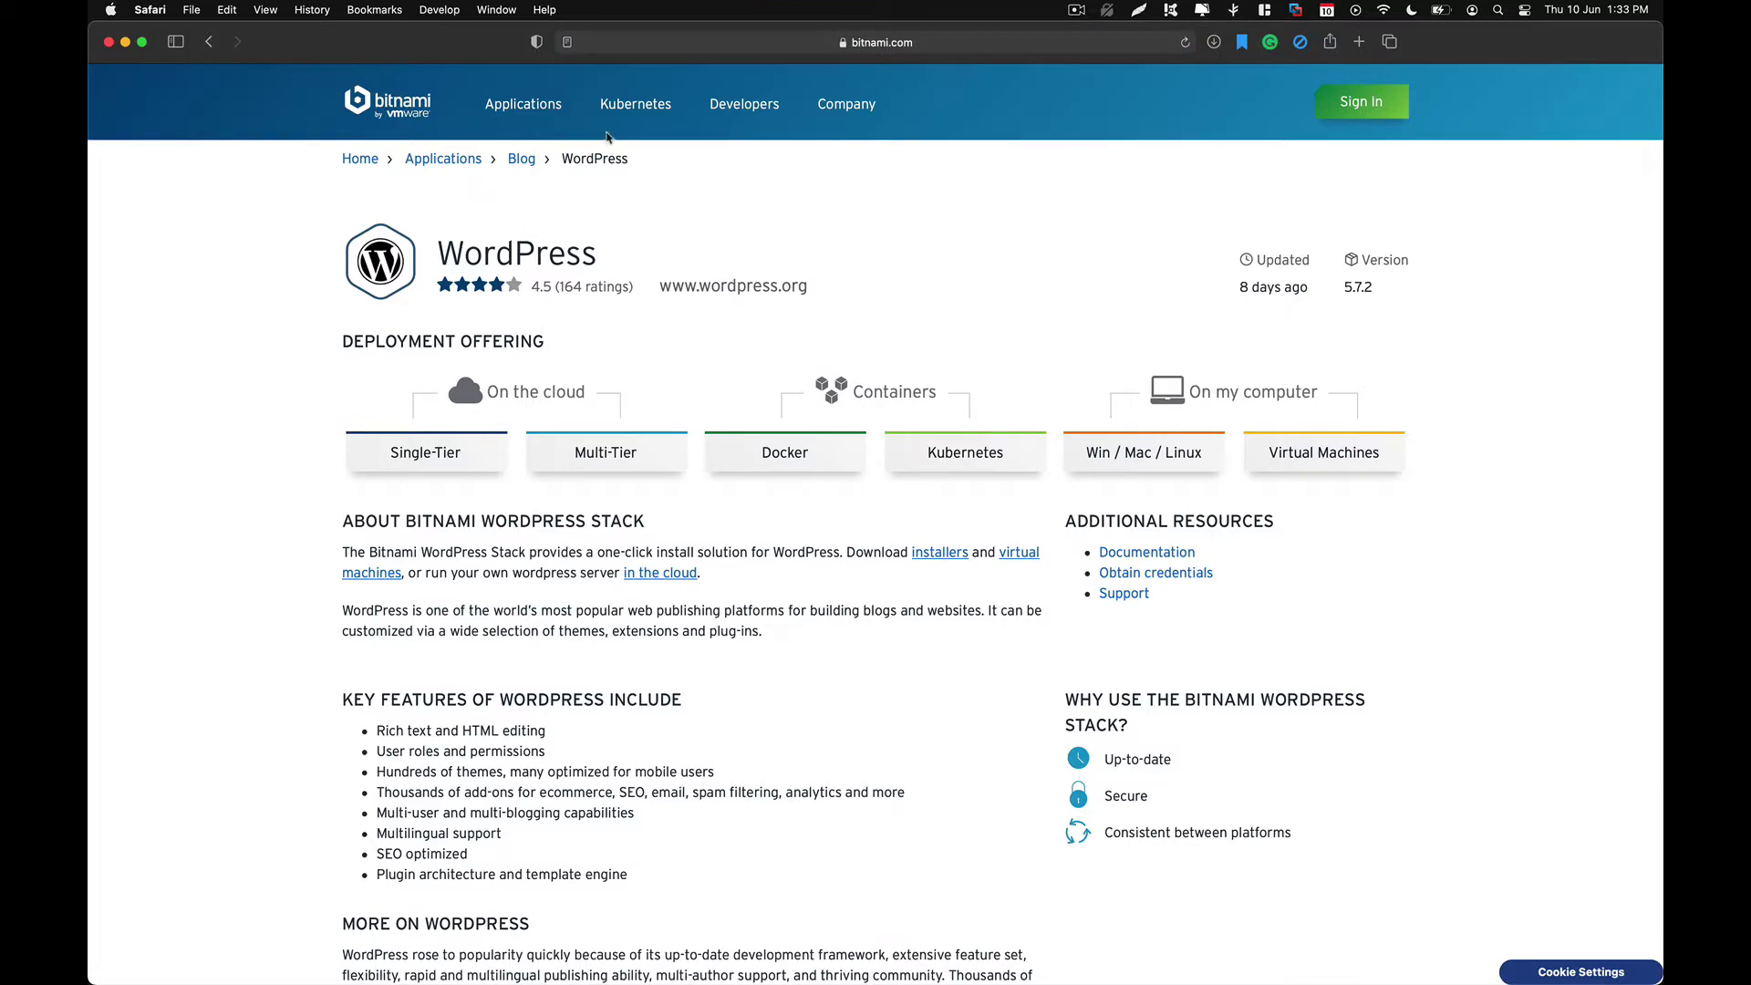
pyautogui.click(501, 111)
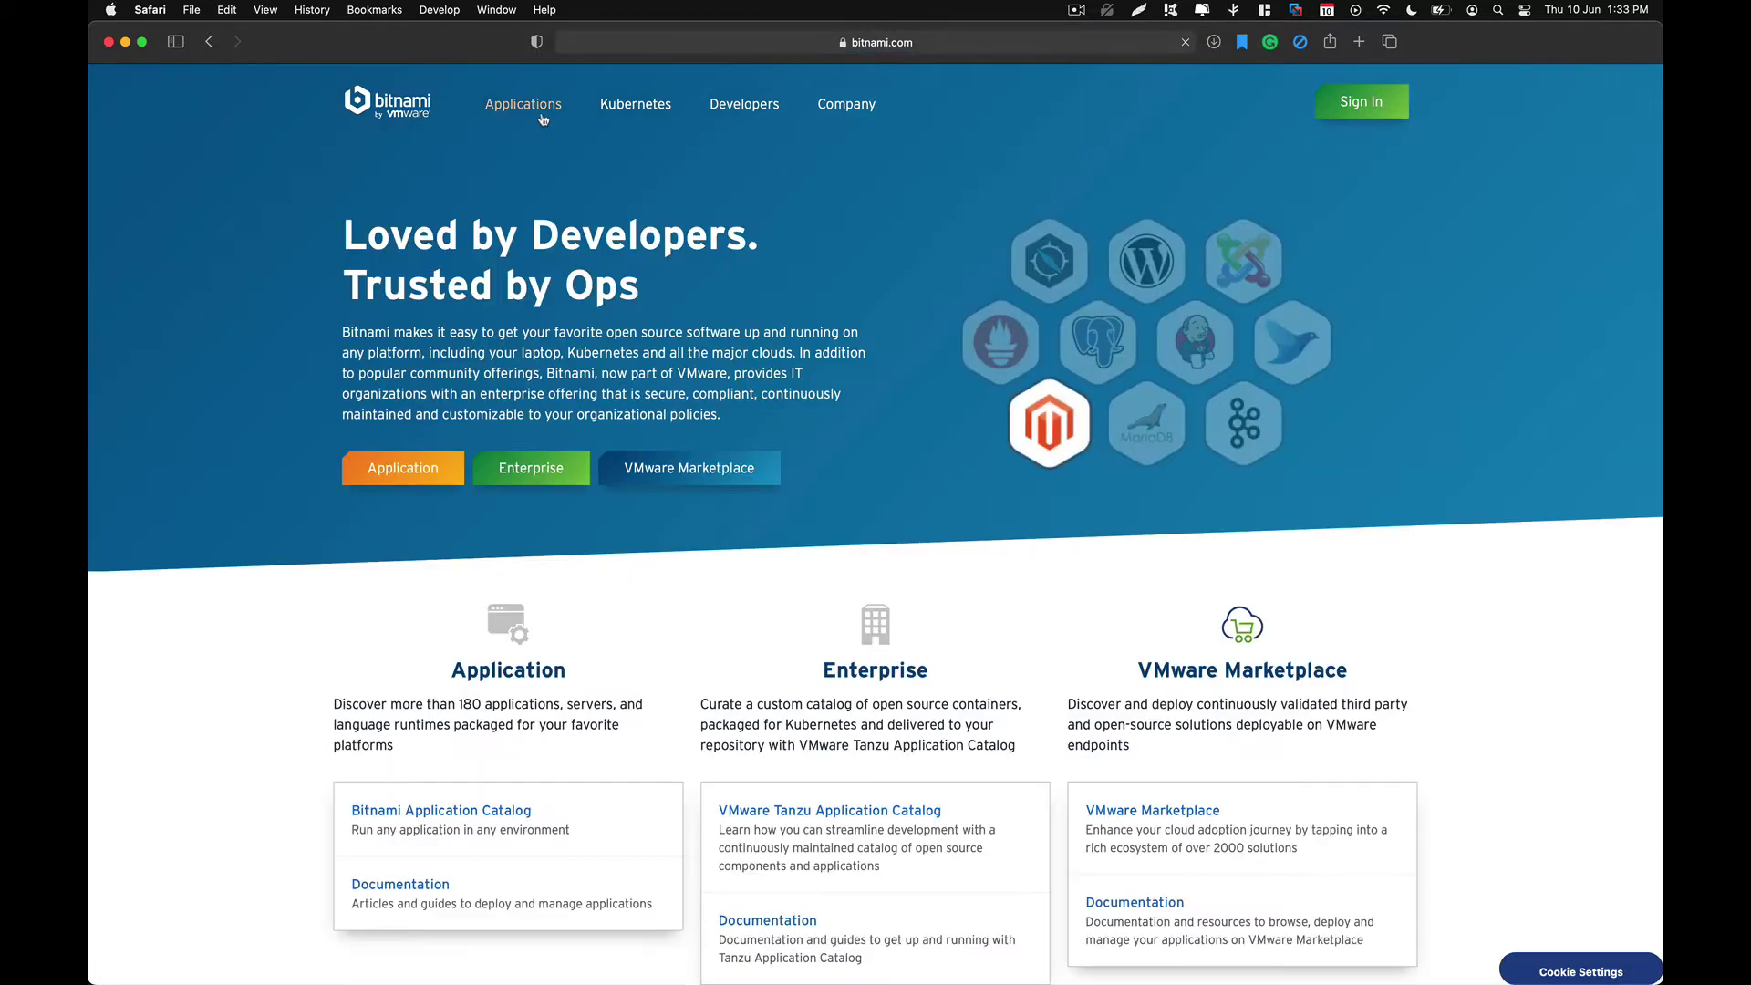
pyautogui.click(524, 106)
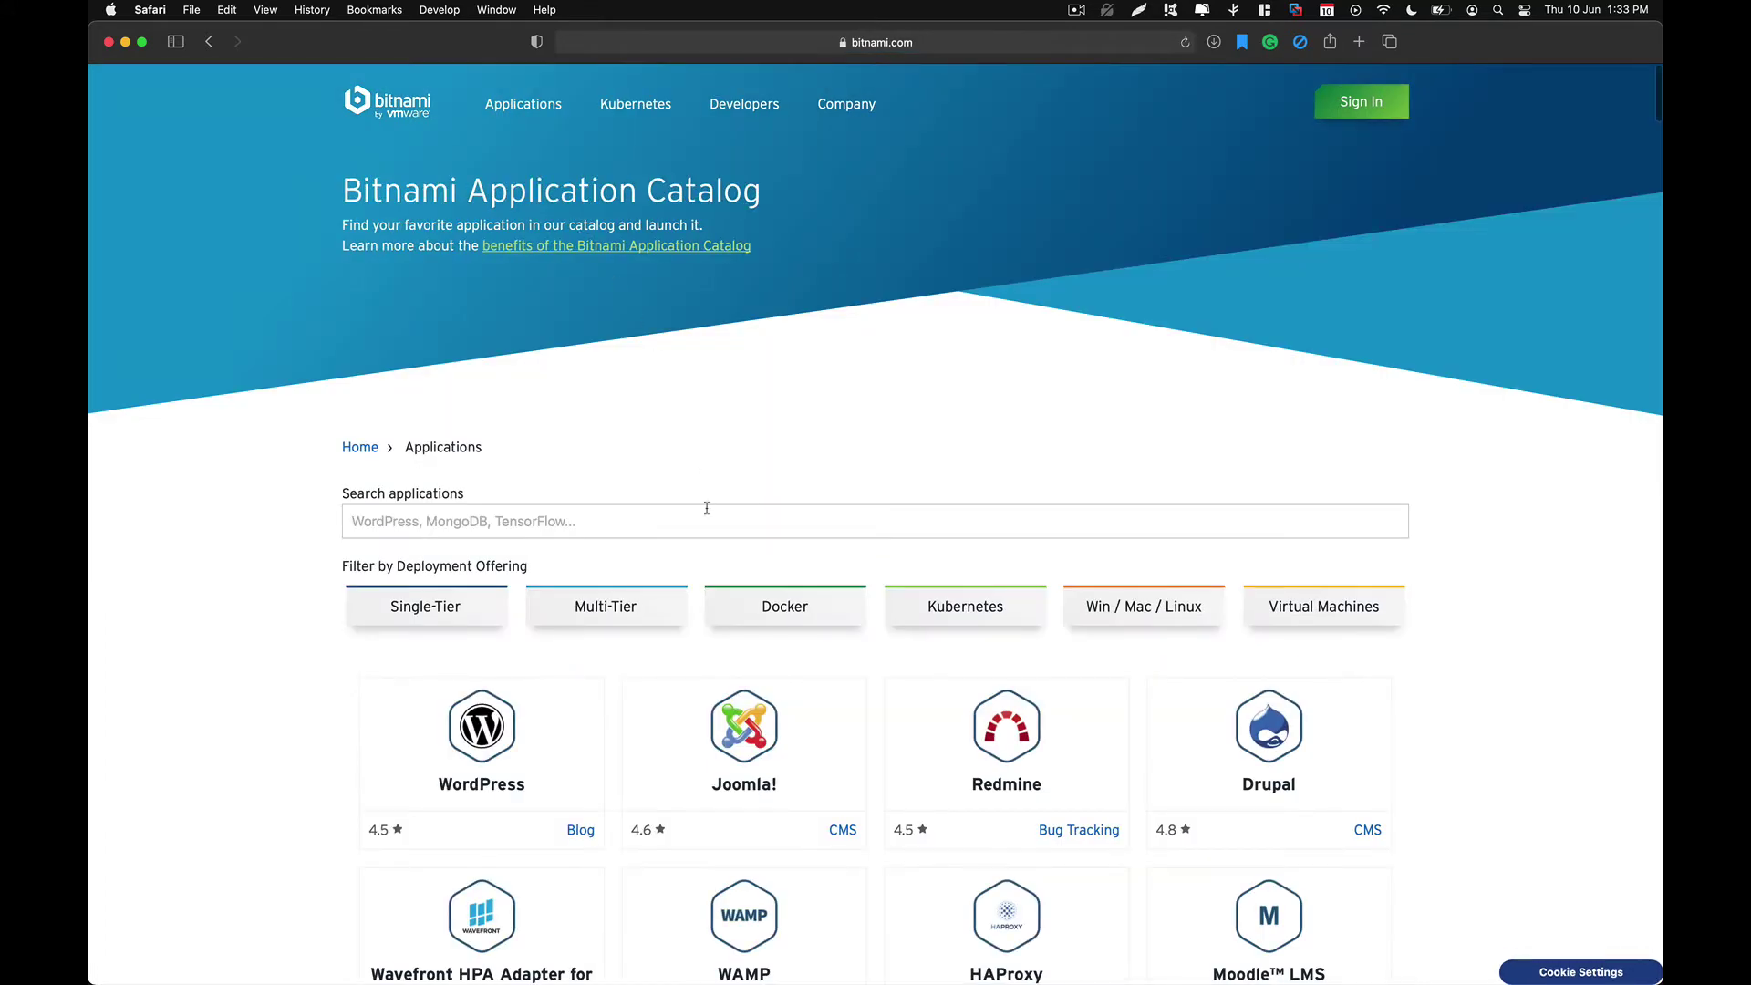
pyautogui.scroll(-3, 601, 538)
pyautogui.click(500, 566)
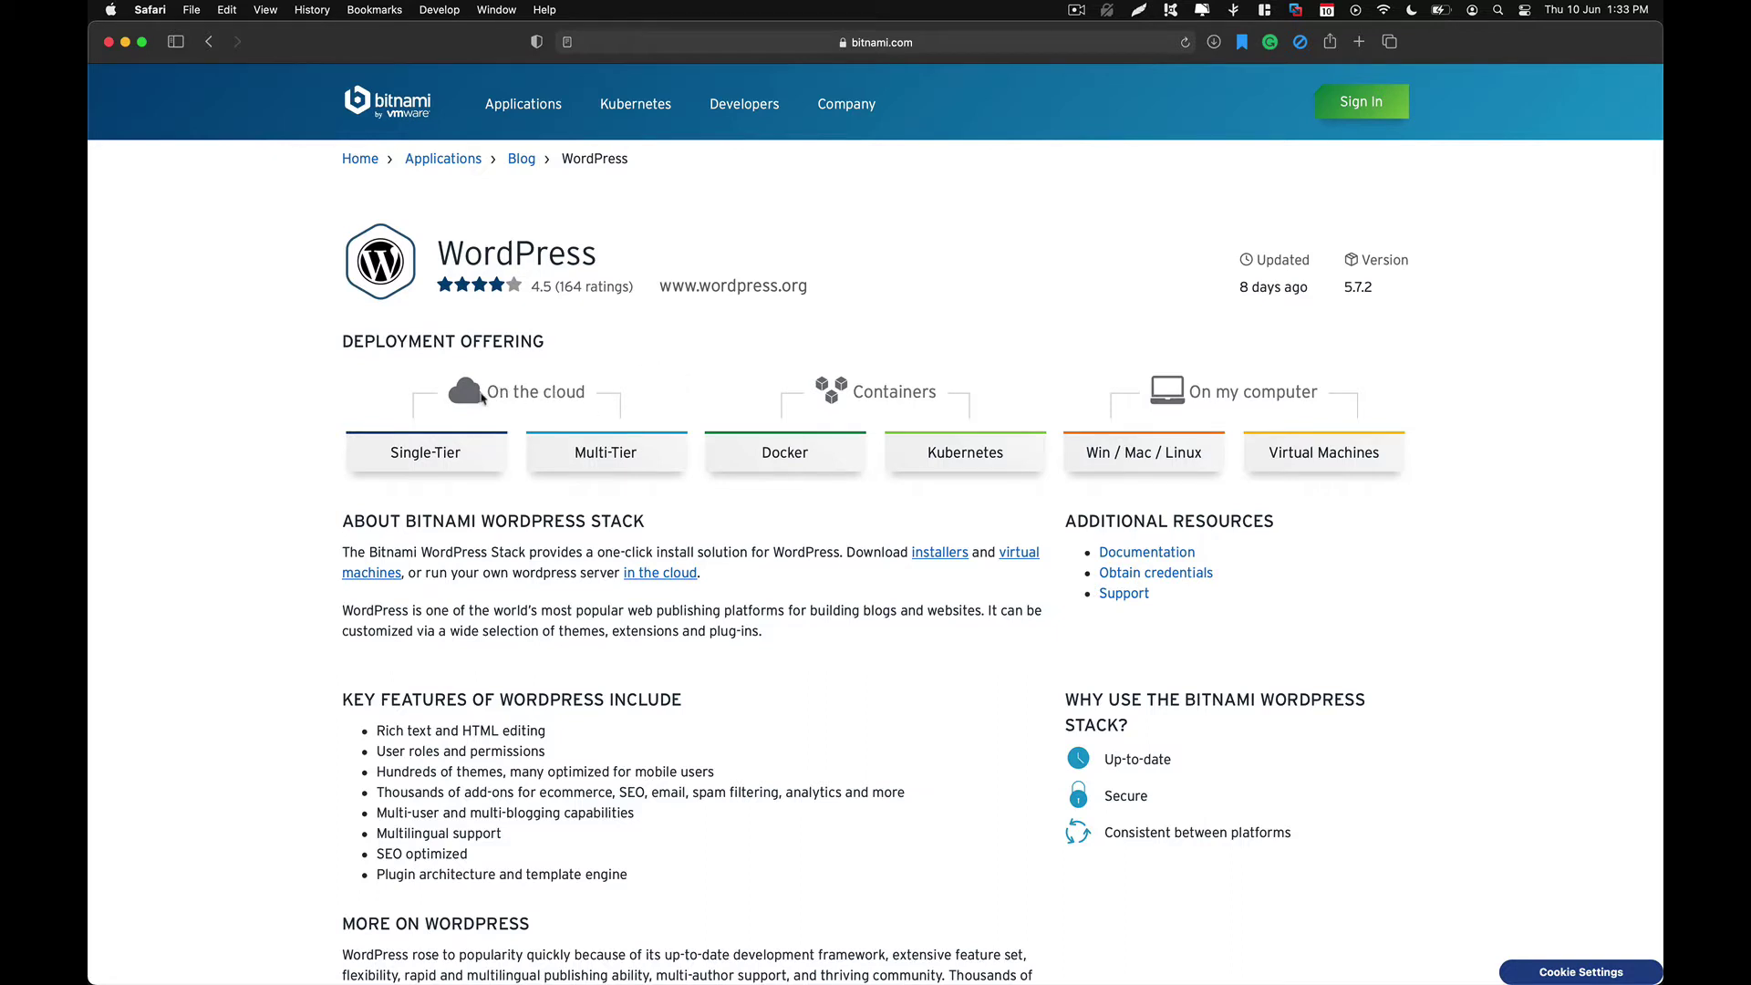
# Highlight the On the cloud, Containers and On my computer deployment headings
pyautogui.moveTo(486, 392); pyautogui.dragTo(583, 392)
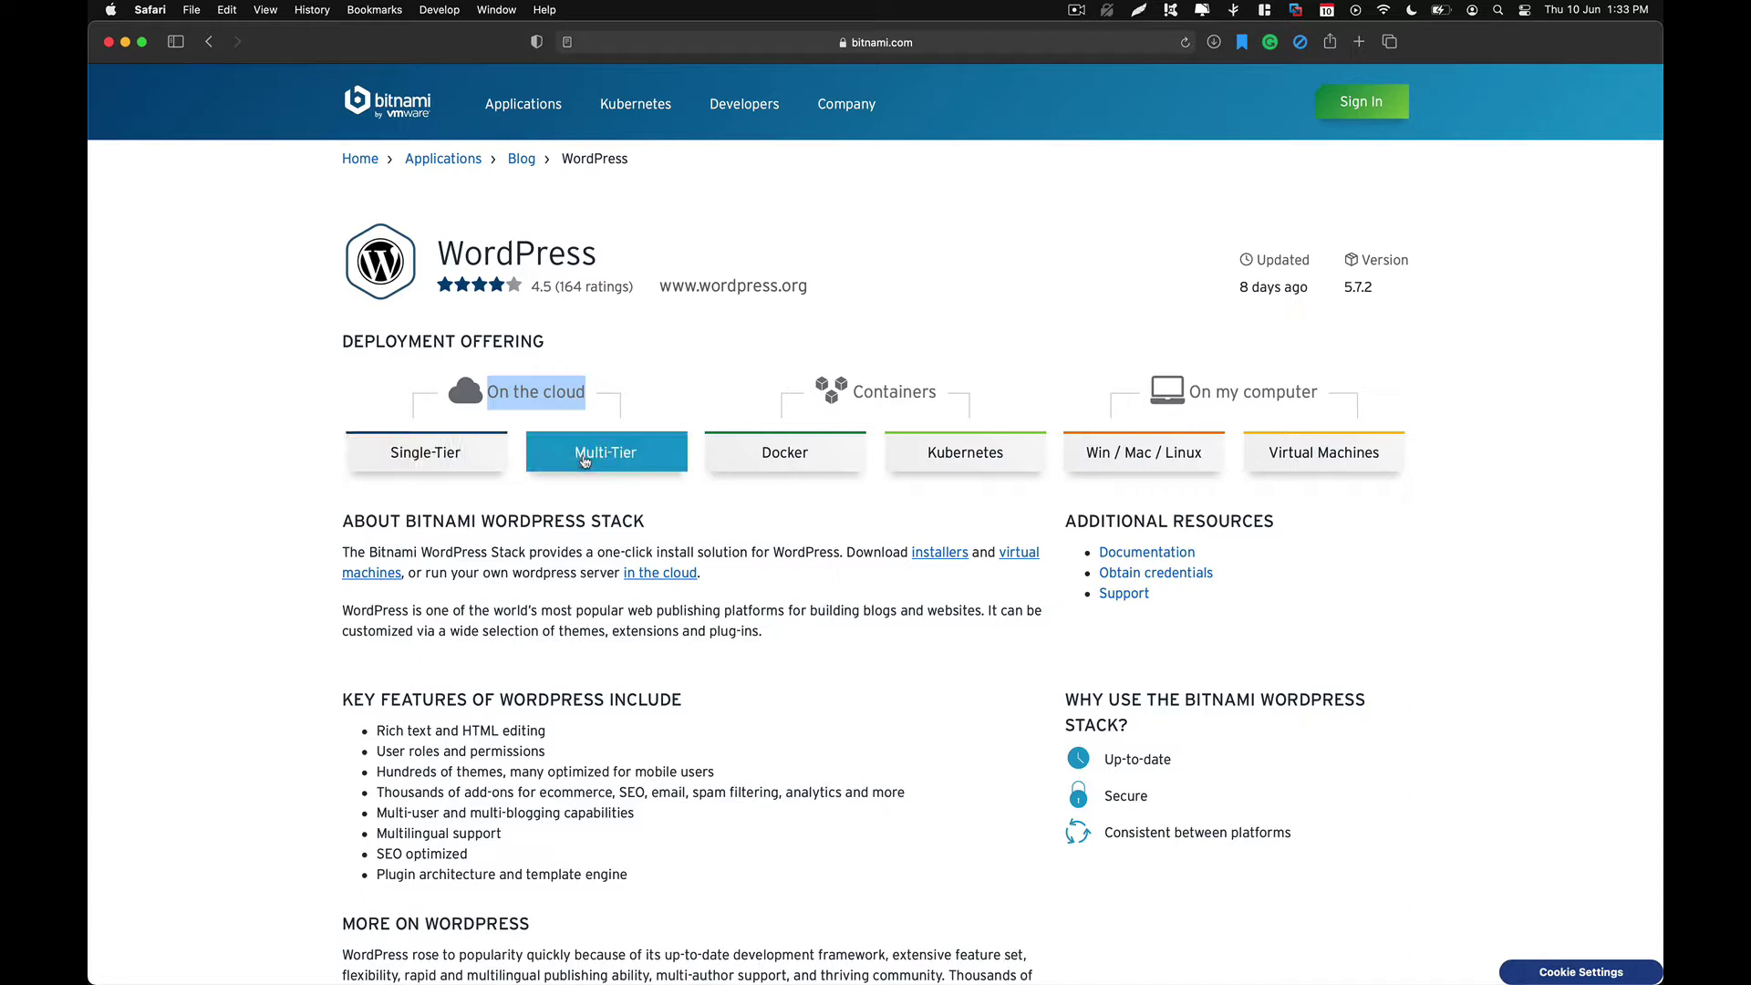
pyautogui.moveTo(853, 392); pyautogui.dragTo(903, 394)
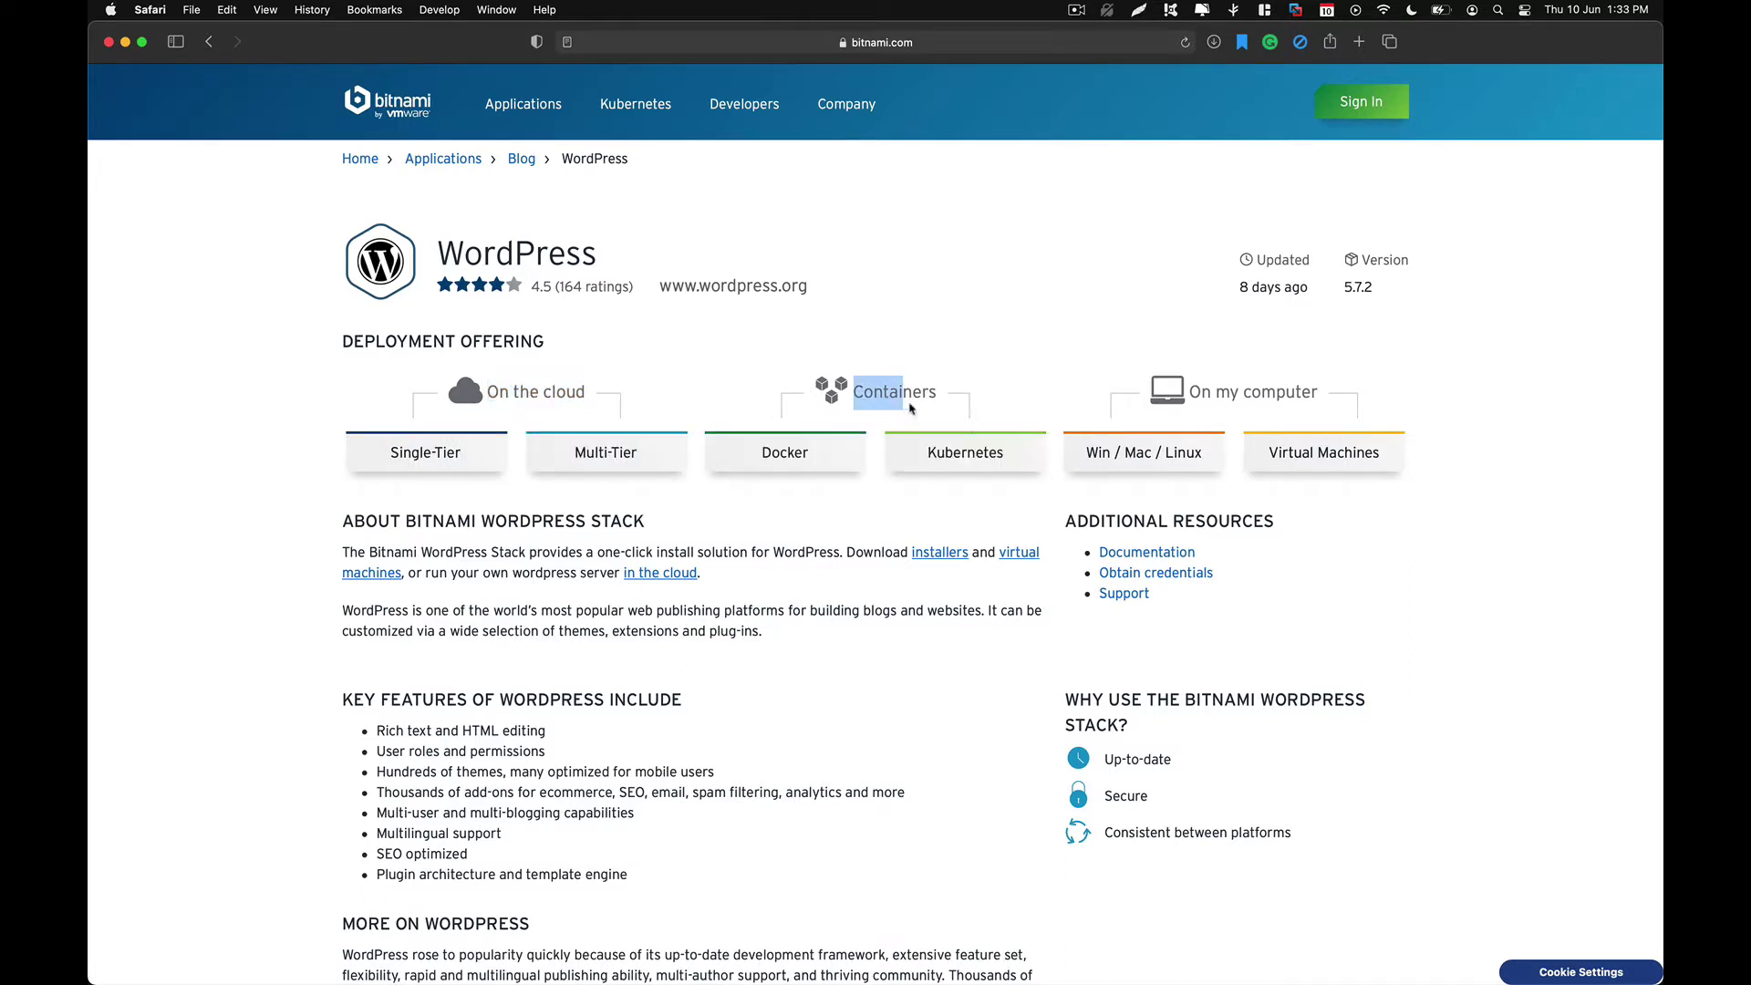
pyautogui.click(934, 384)
pyautogui.moveTo(1189, 398); pyautogui.dragTo(1333, 397)
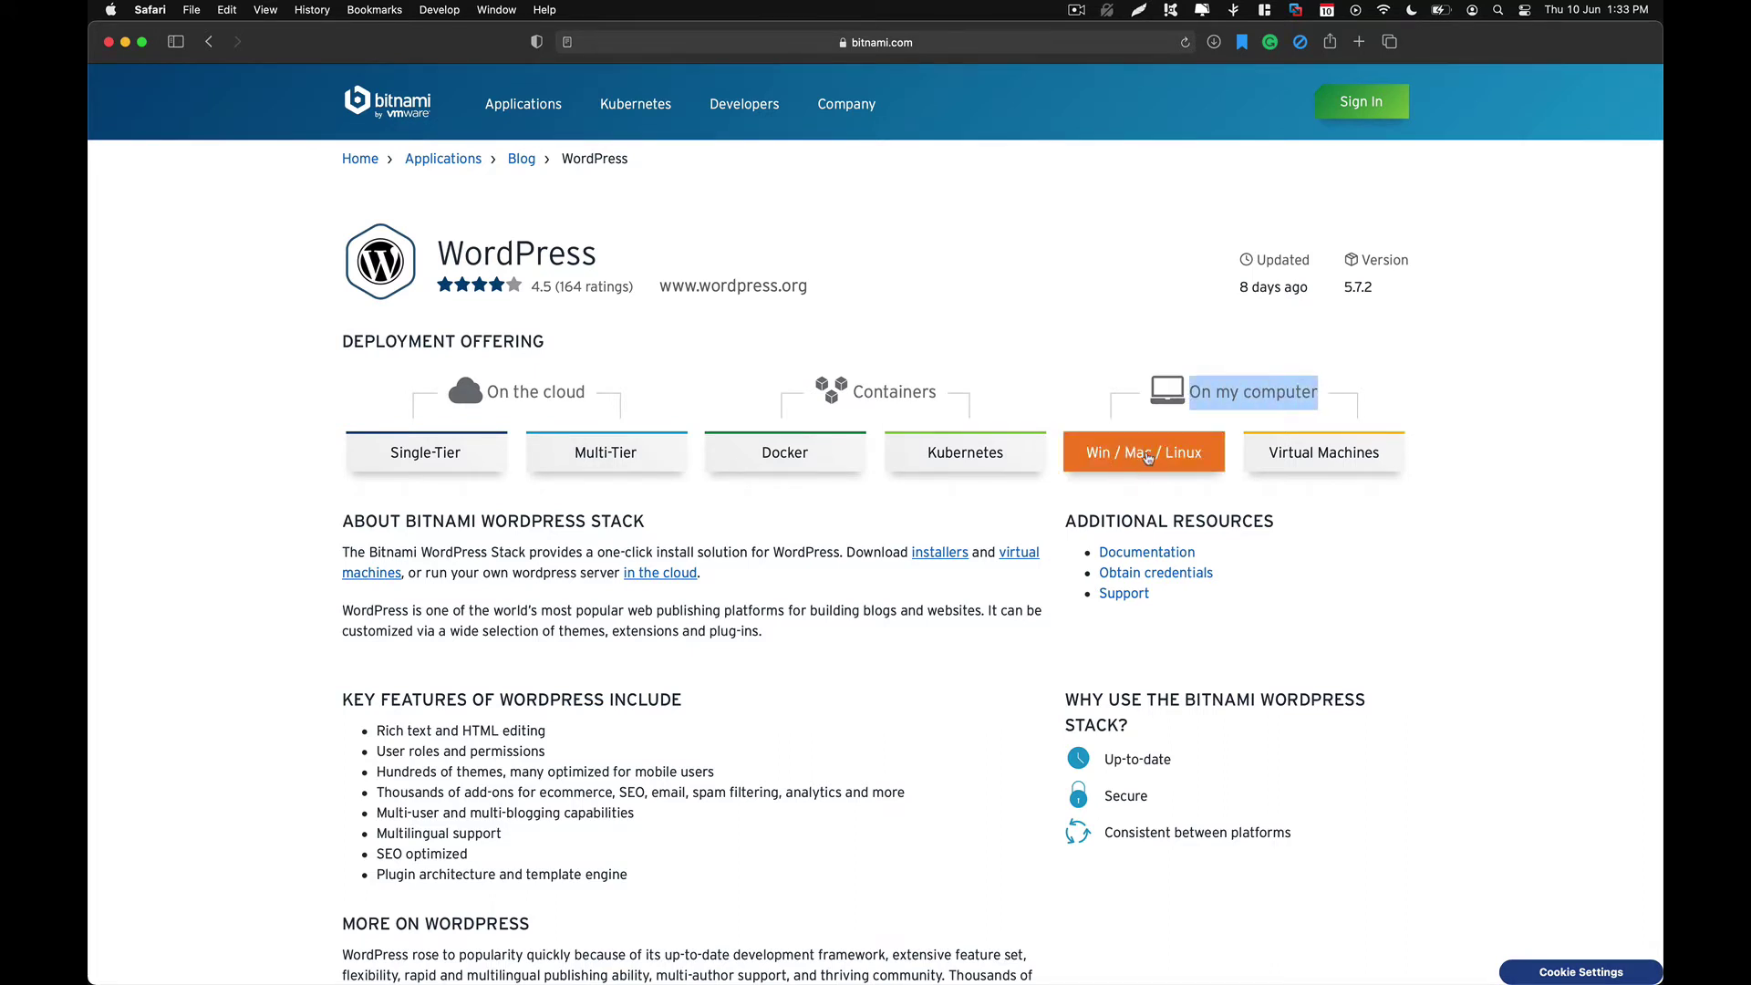
# Download the OS X VM 64-bit WordPress installer from the Win / Mac / Linux tab, skipping sign-in
pyautogui.click(1089, 468)
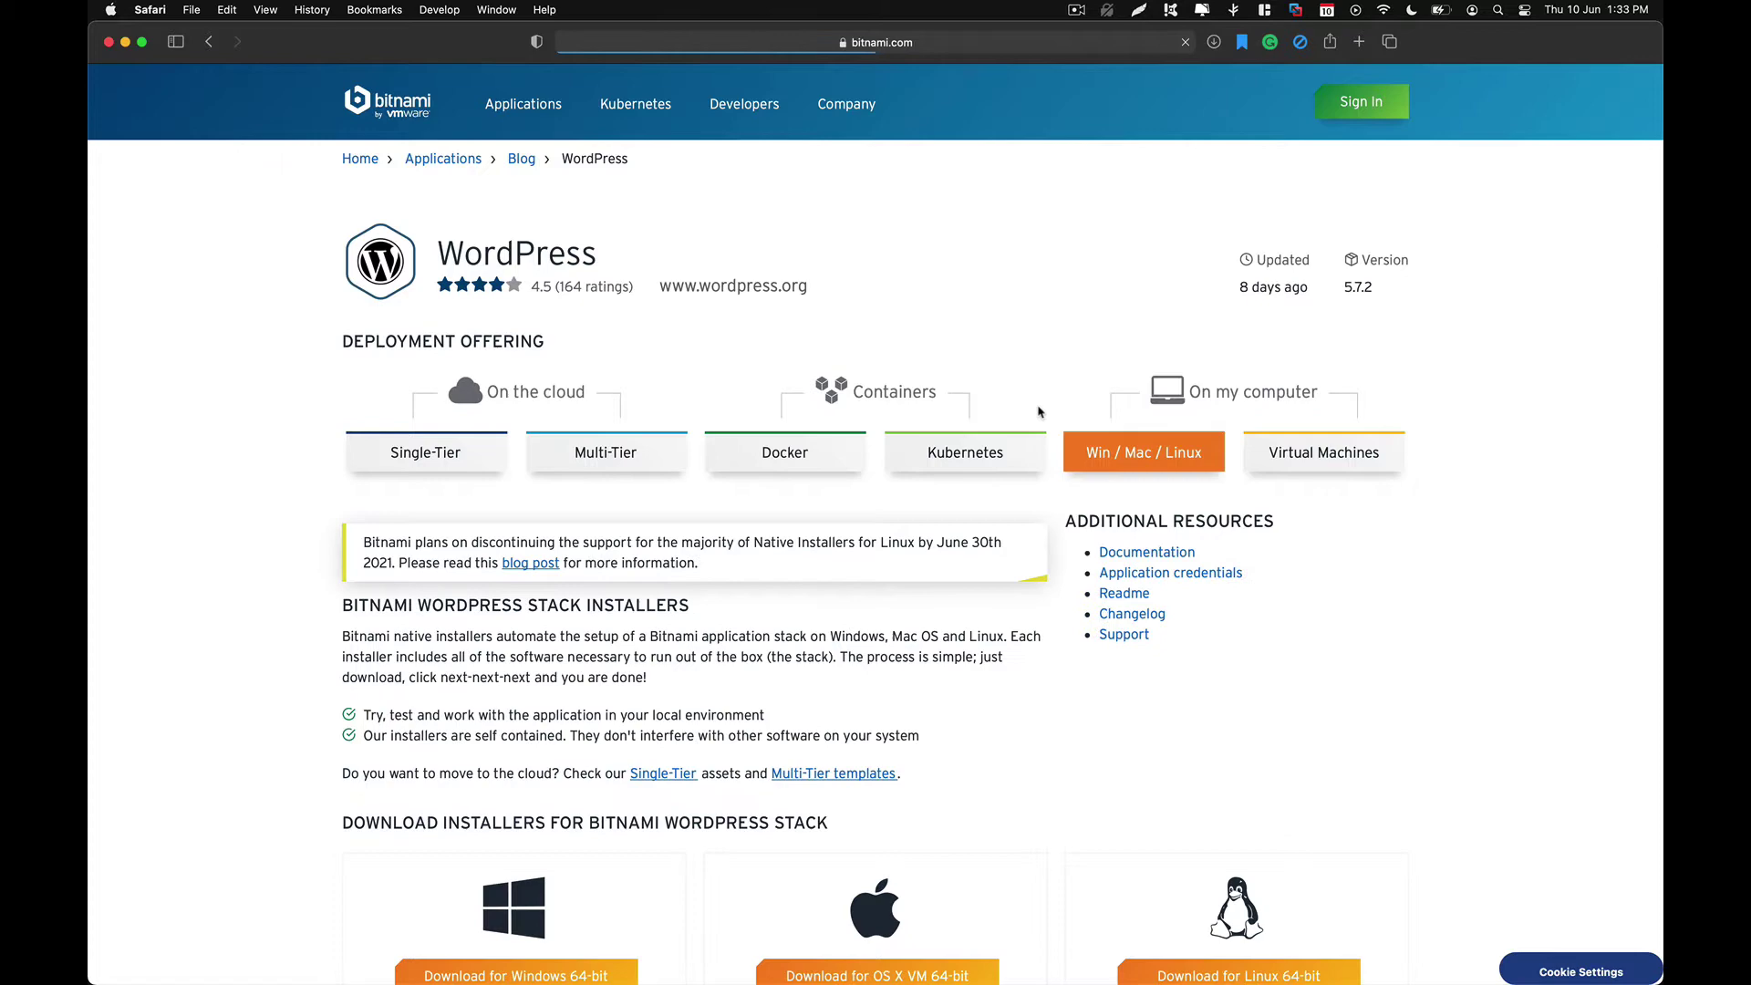
pyautogui.scroll(-5, 1044, 344)
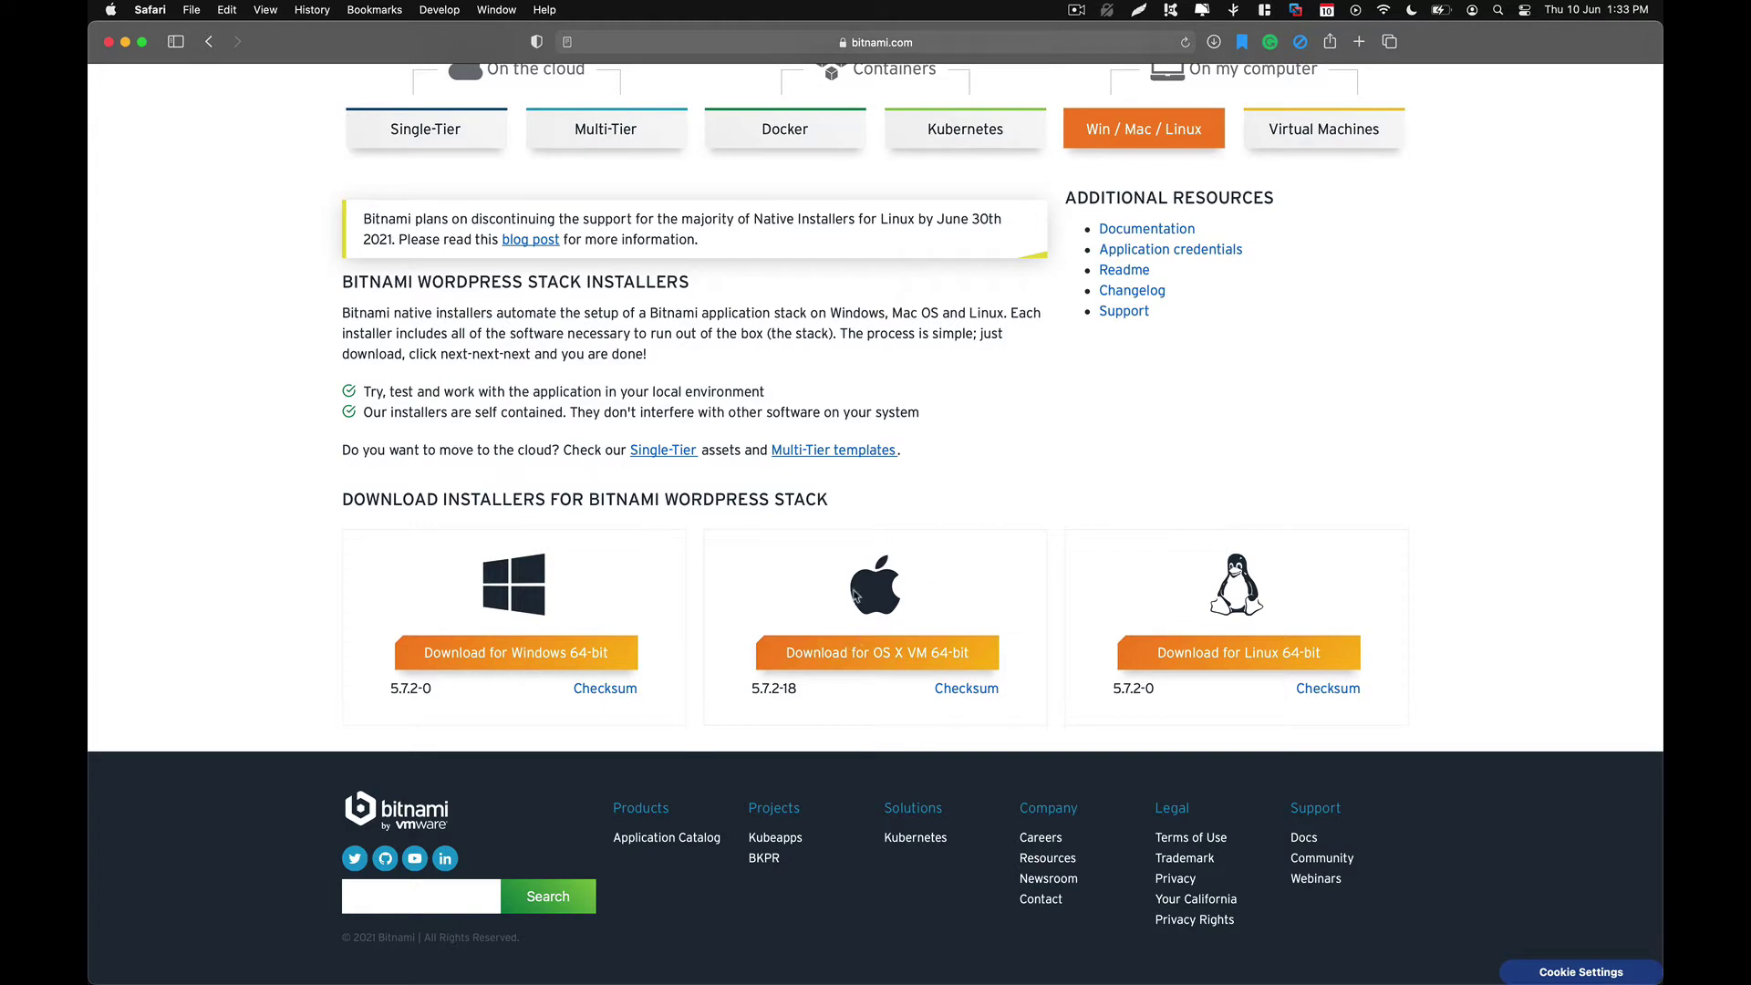
pyautogui.scroll(1, 862, 600)
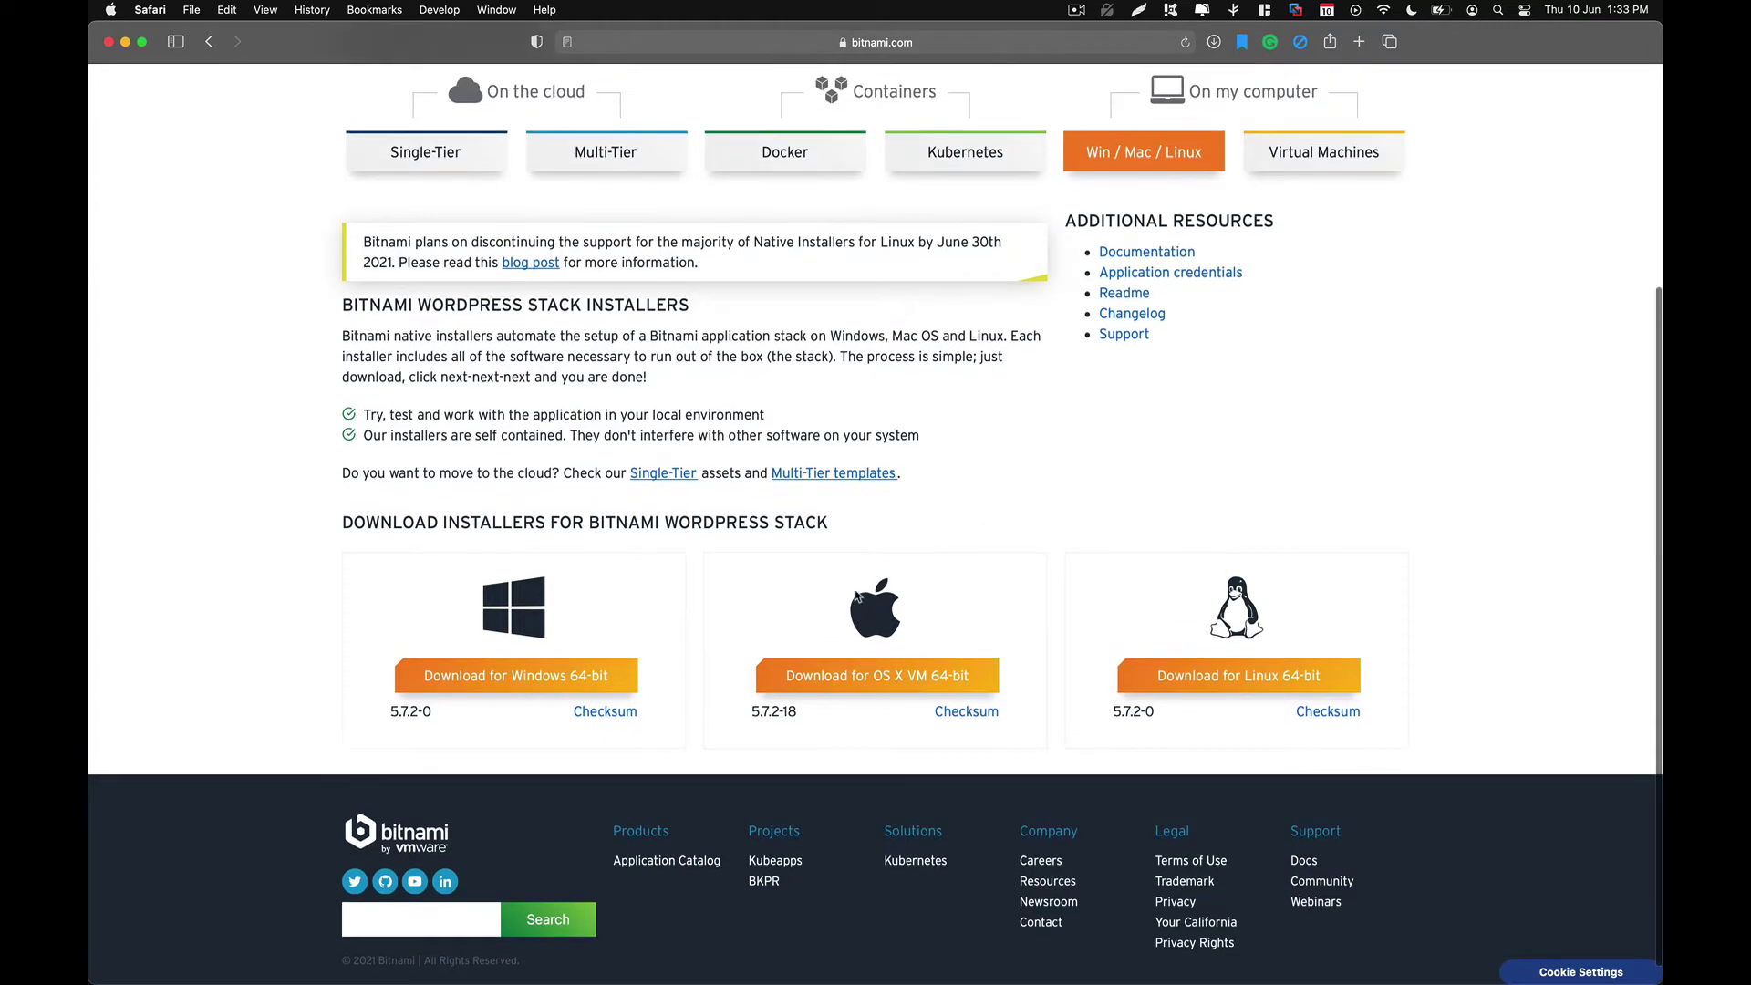
pyautogui.click(847, 678)
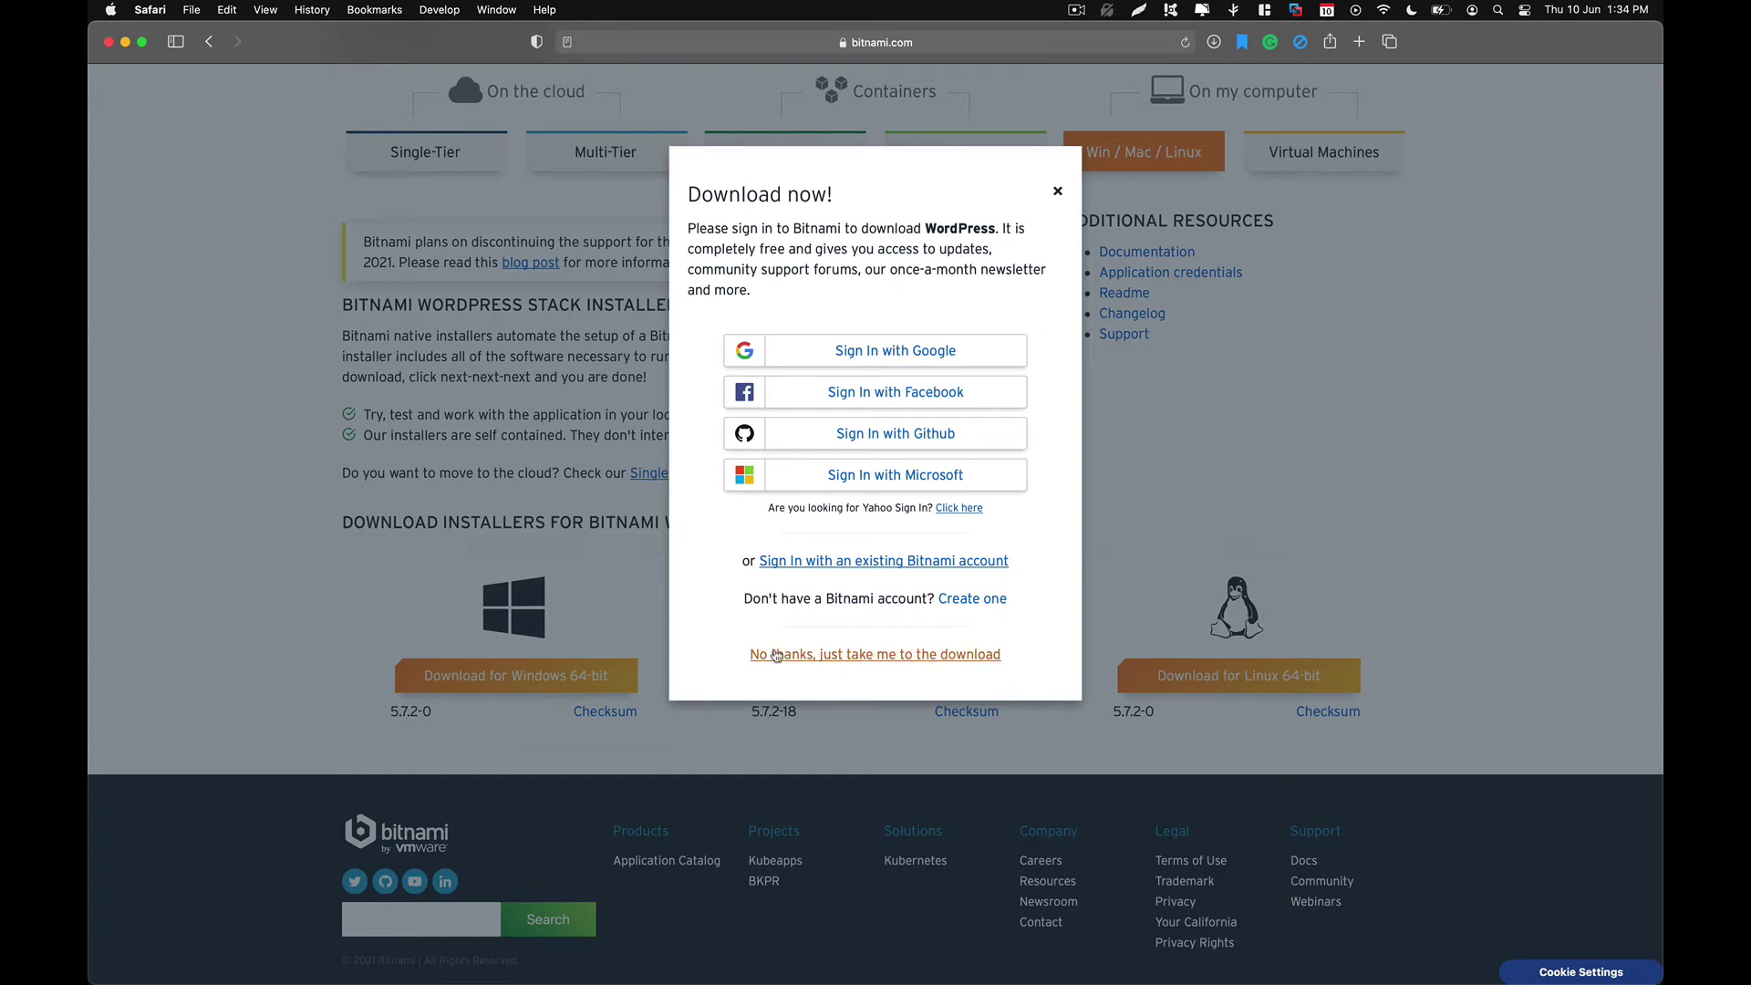
pyautogui.click(819, 657)
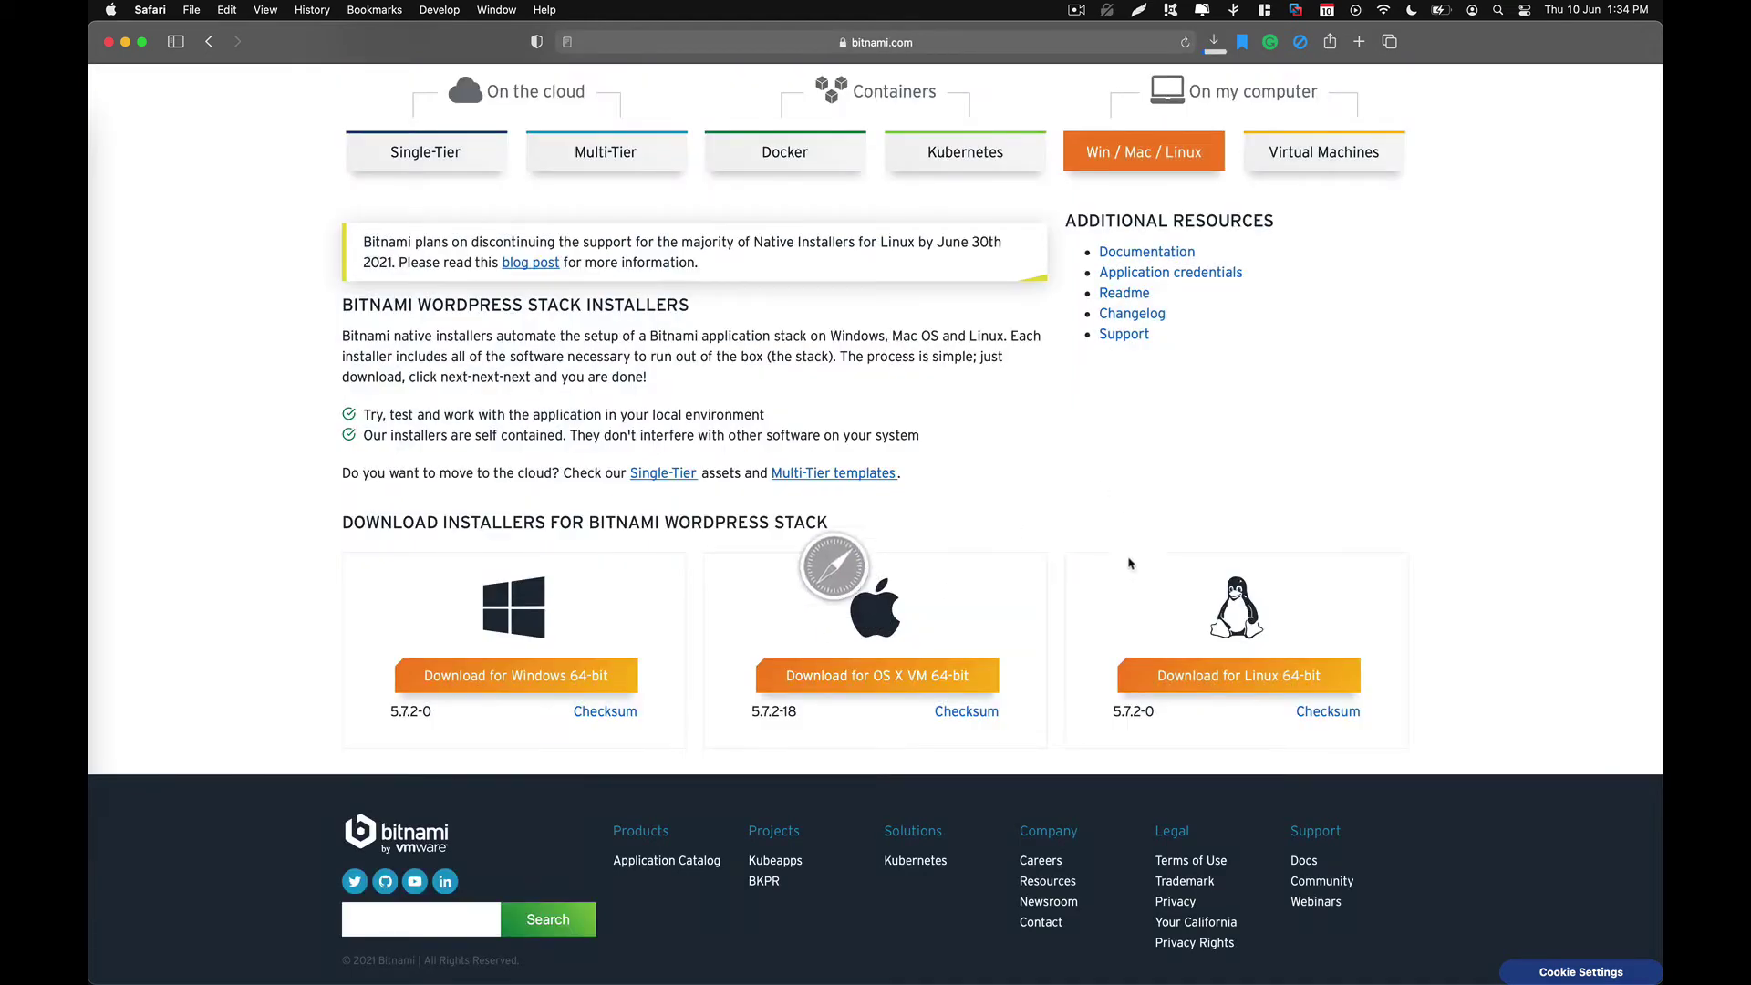
pyautogui.moveTo(90, 661)
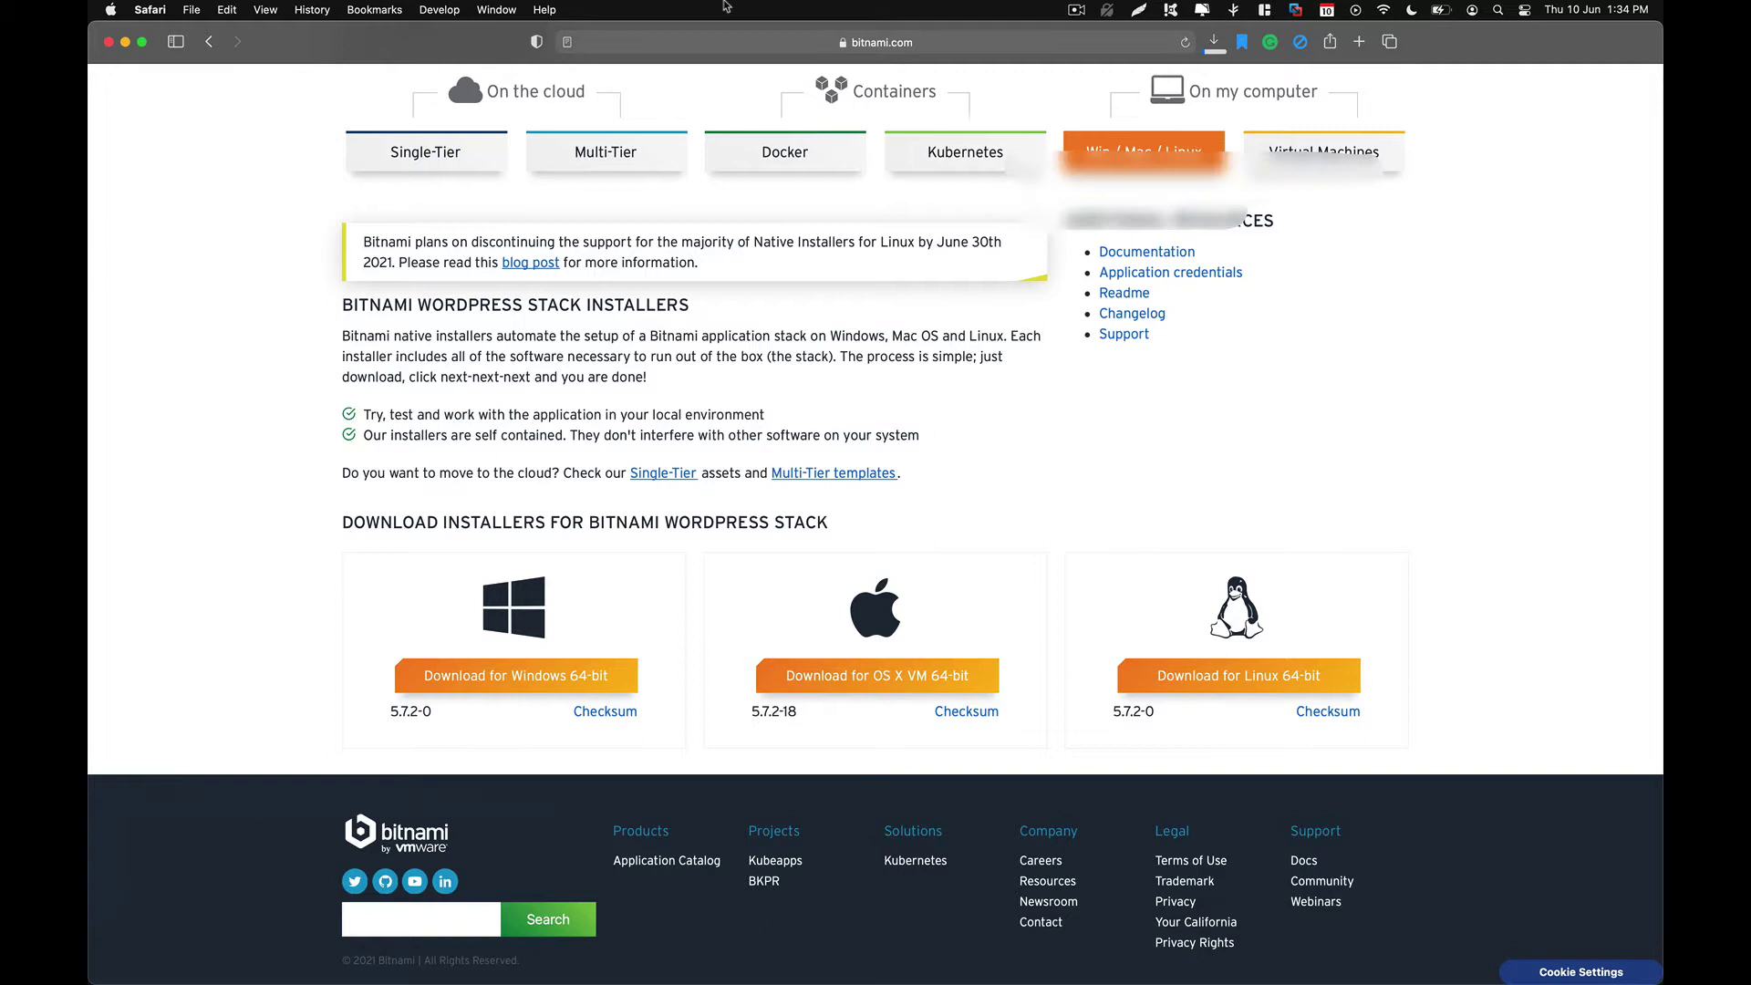
# Check Safari's downloads list for the finished 507.4 MB bitnami-wordpress-5.7.2-18 dmg
pyautogui.click(1209, 39)
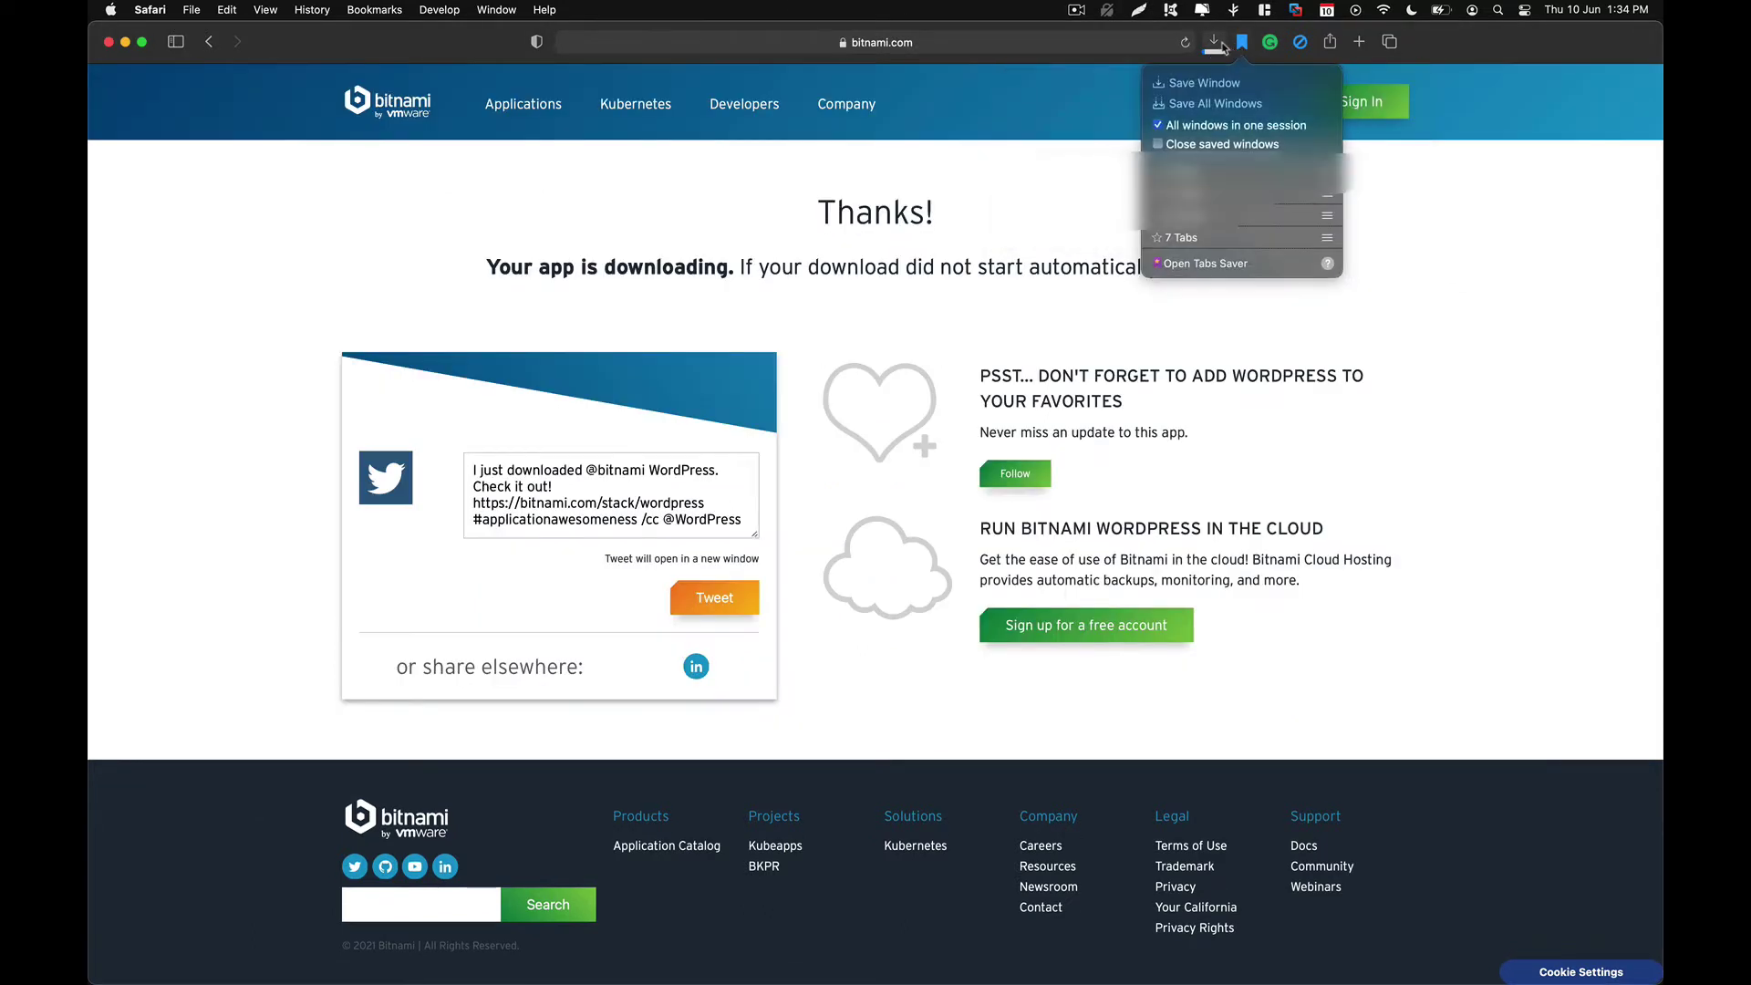
pyautogui.click(1218, 44)
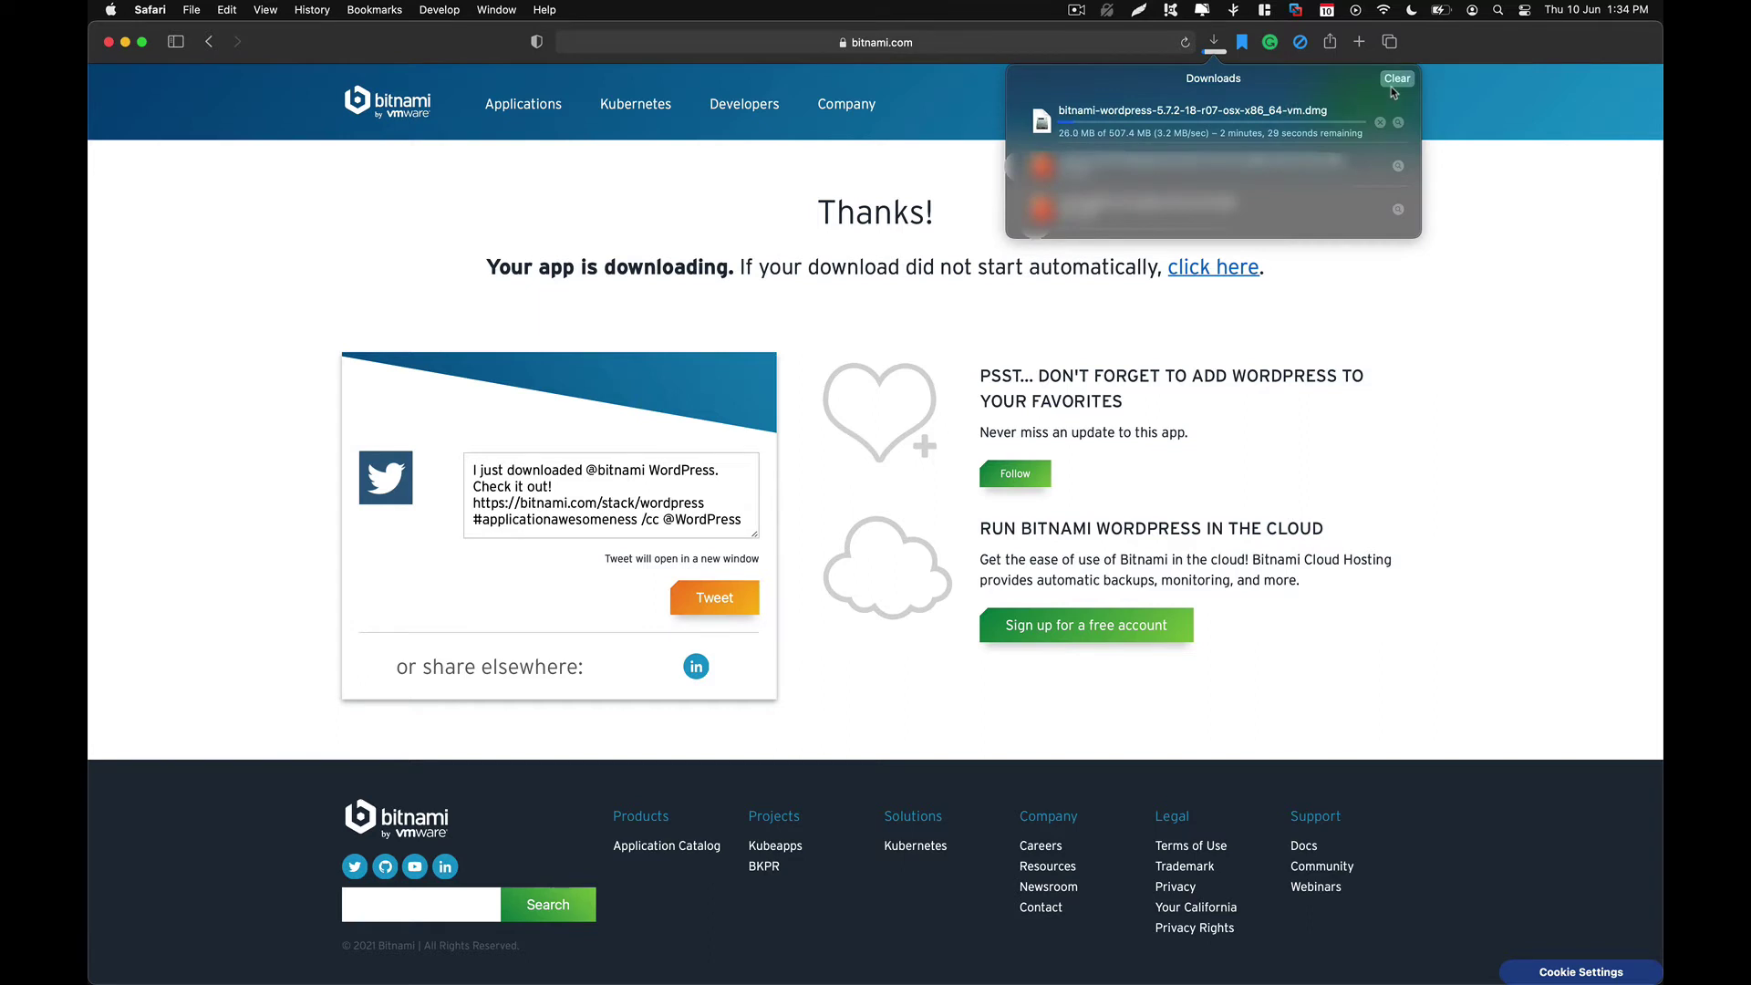
pyautogui.click(1392, 82)
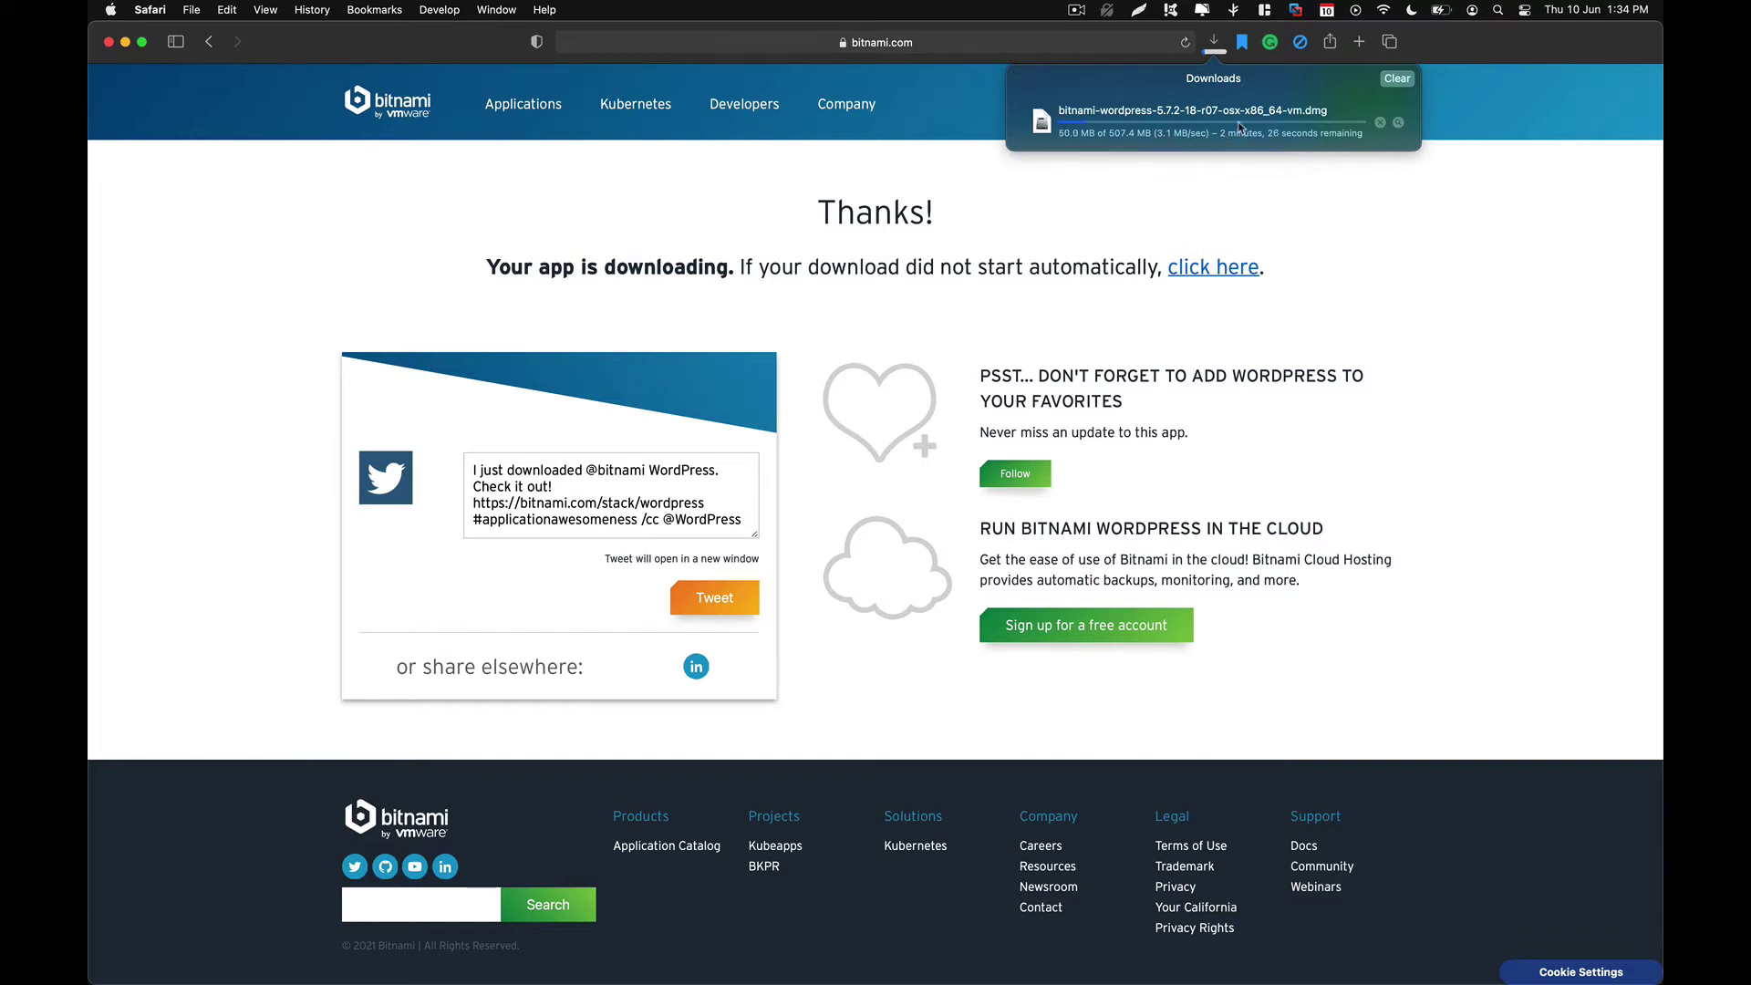
pyautogui.click(1067, 6)
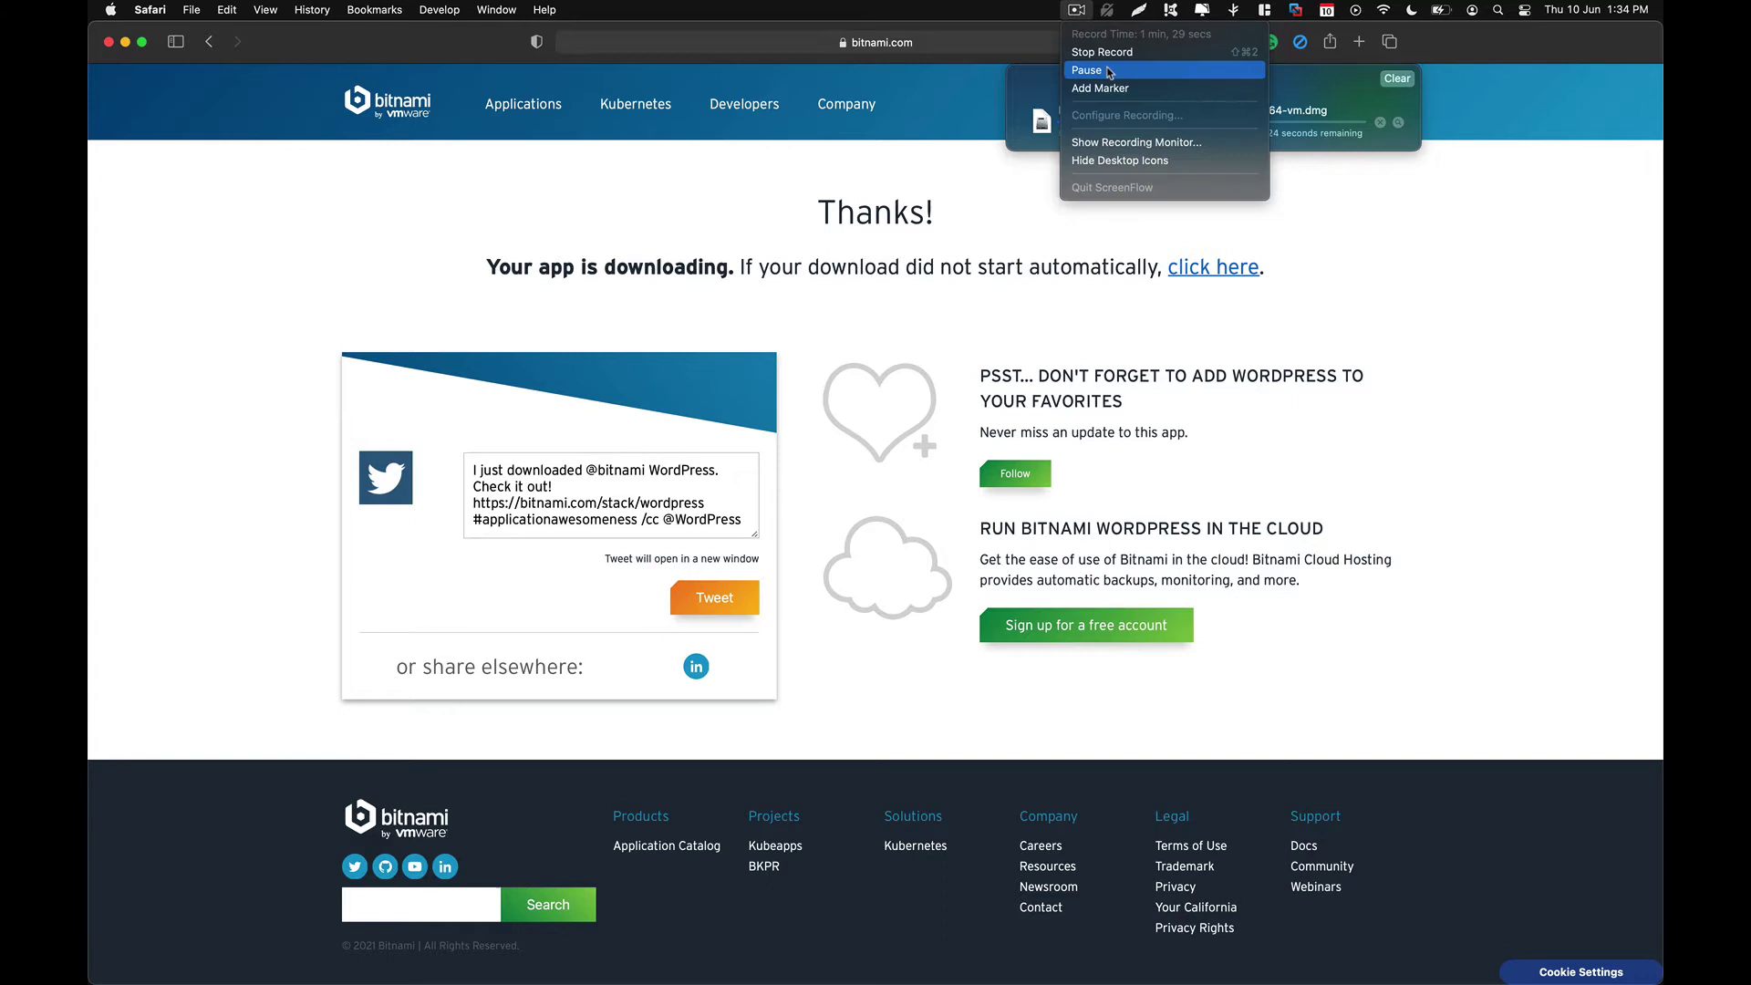
pyautogui.click(1058, 70)
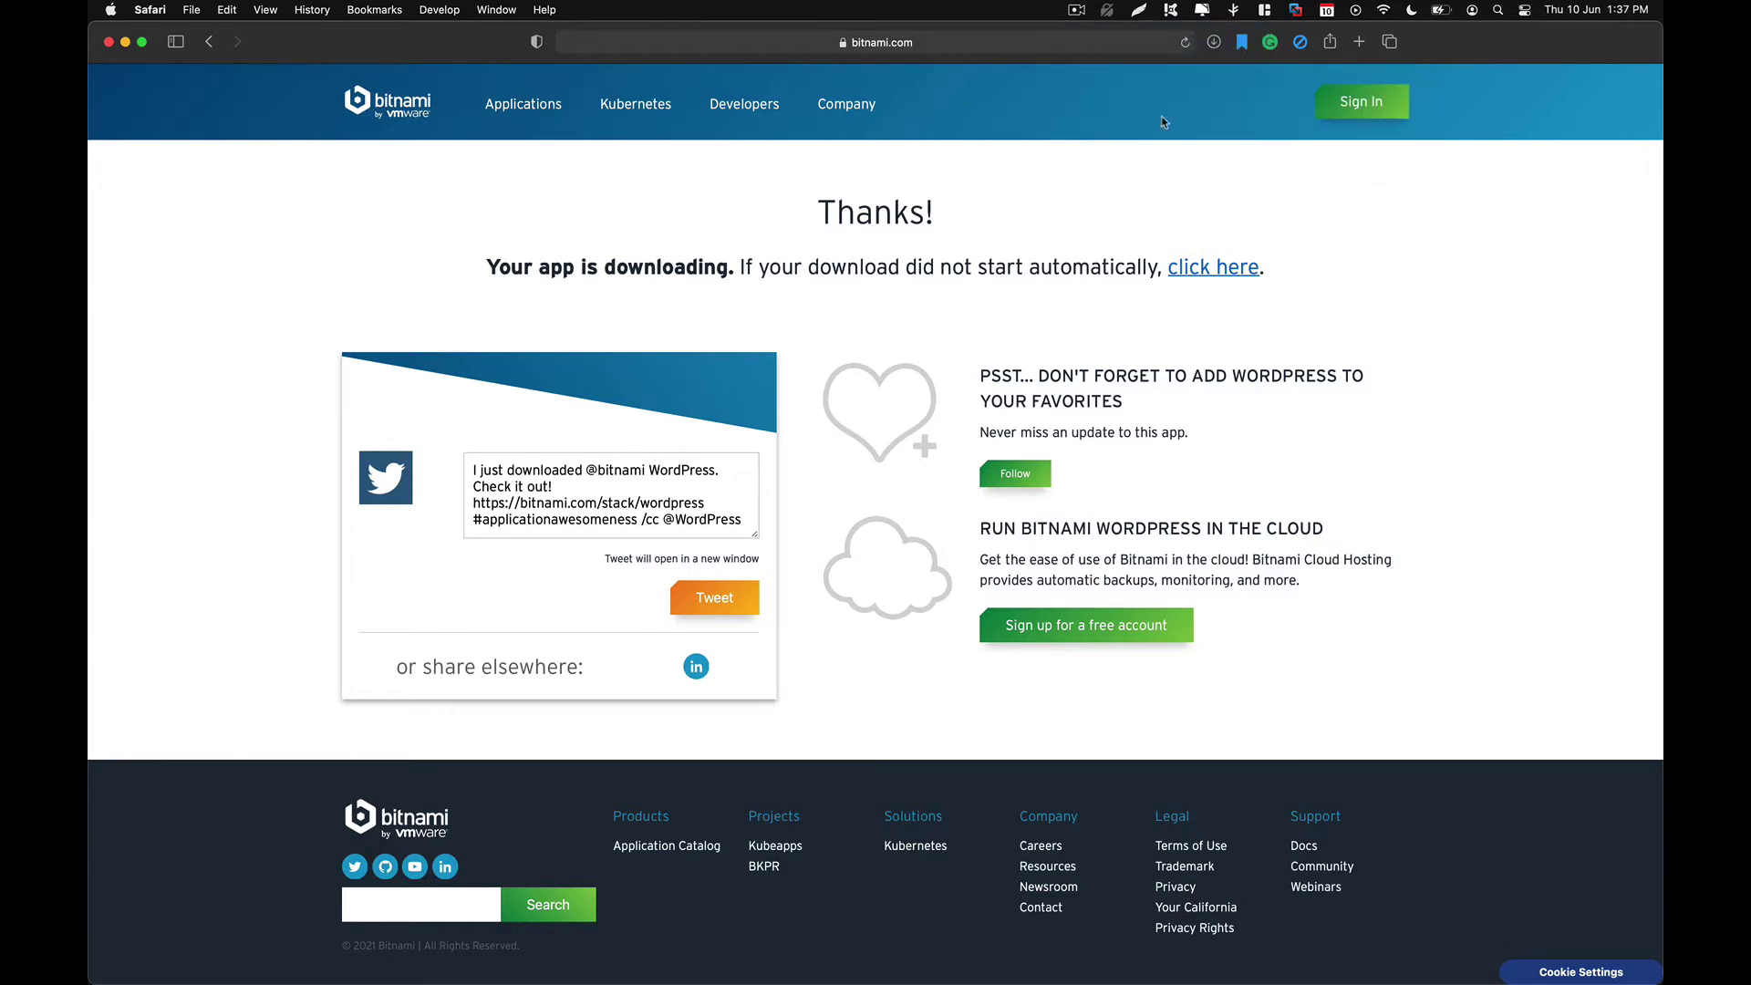
pyautogui.click(1213, 43)
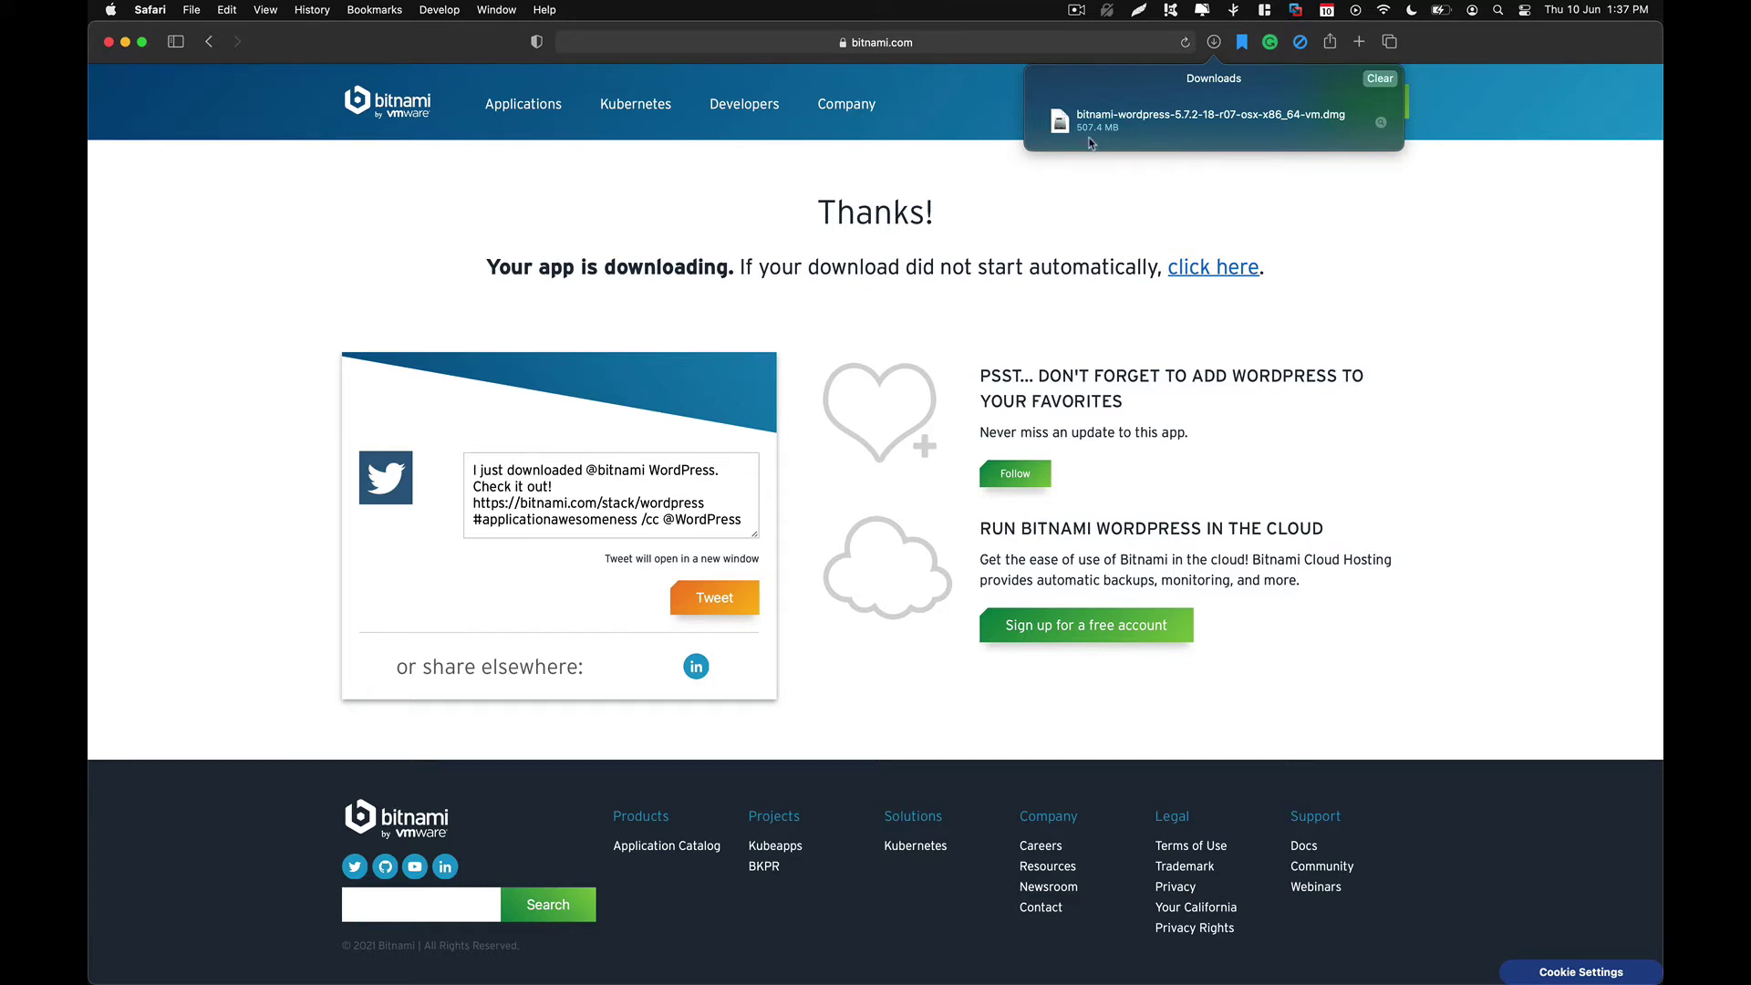
pyautogui.click(1117, 123)
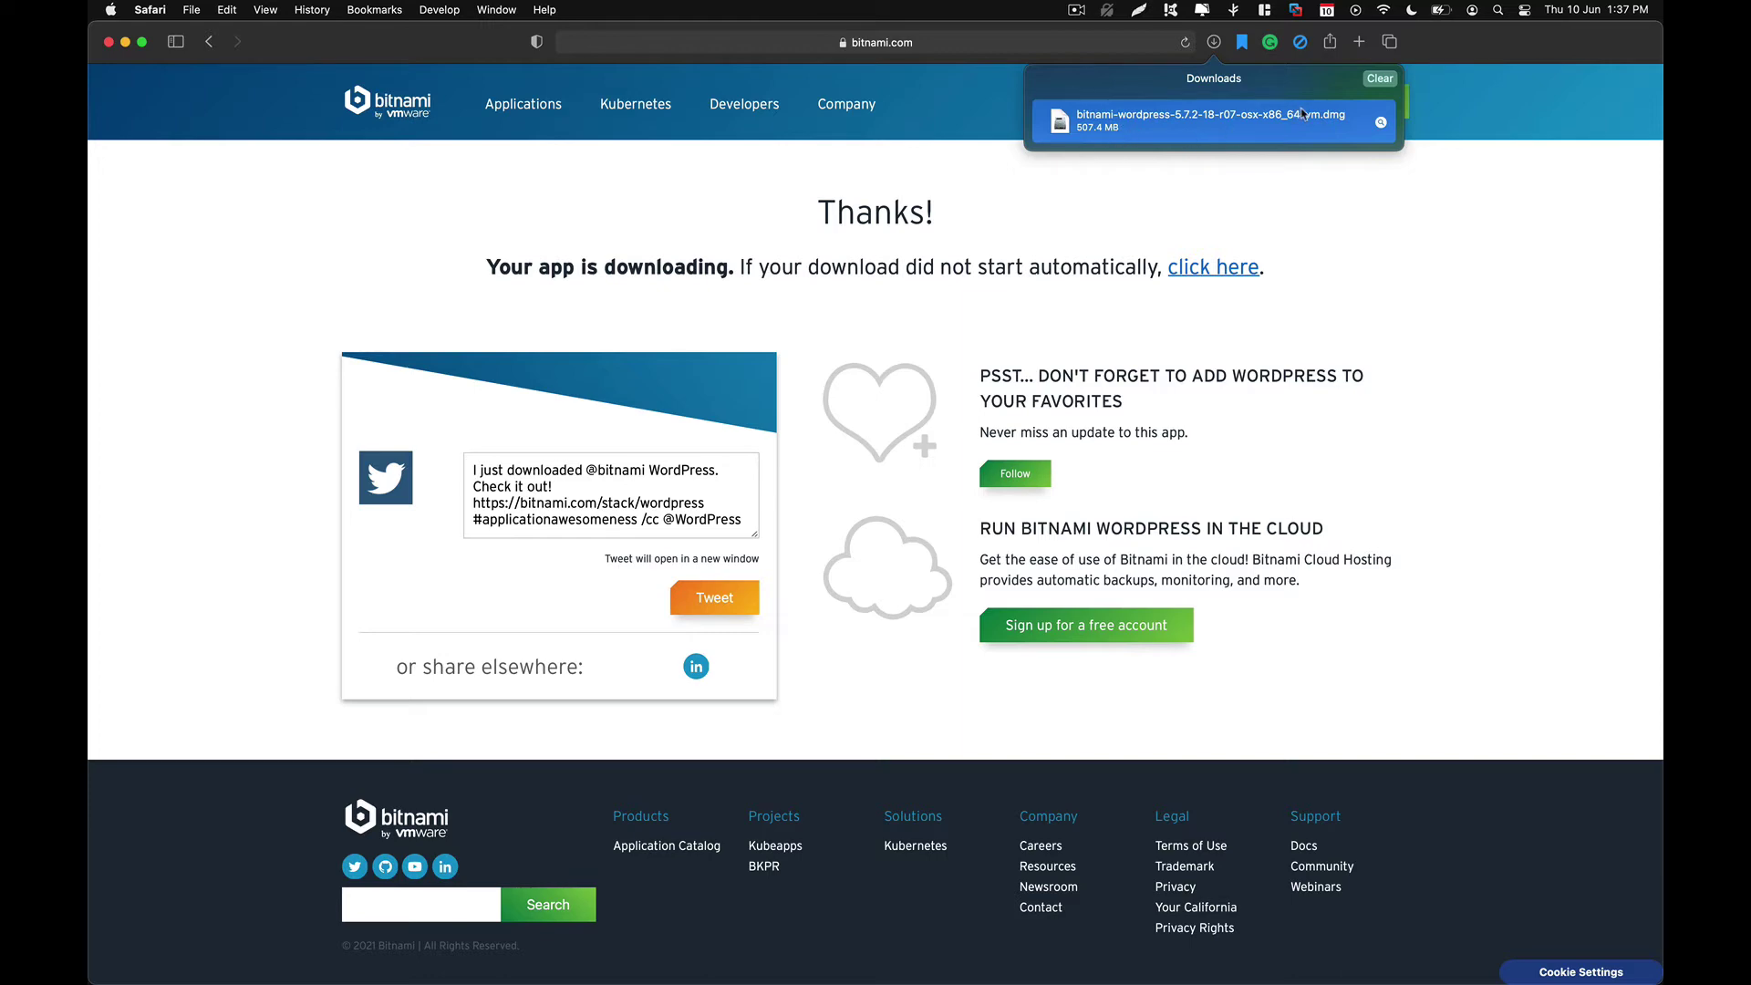
# Minimize the code editor and mount the bitnami-wordpress dmg from the Dock's Downloads stack
pyautogui.click(1102, 210)
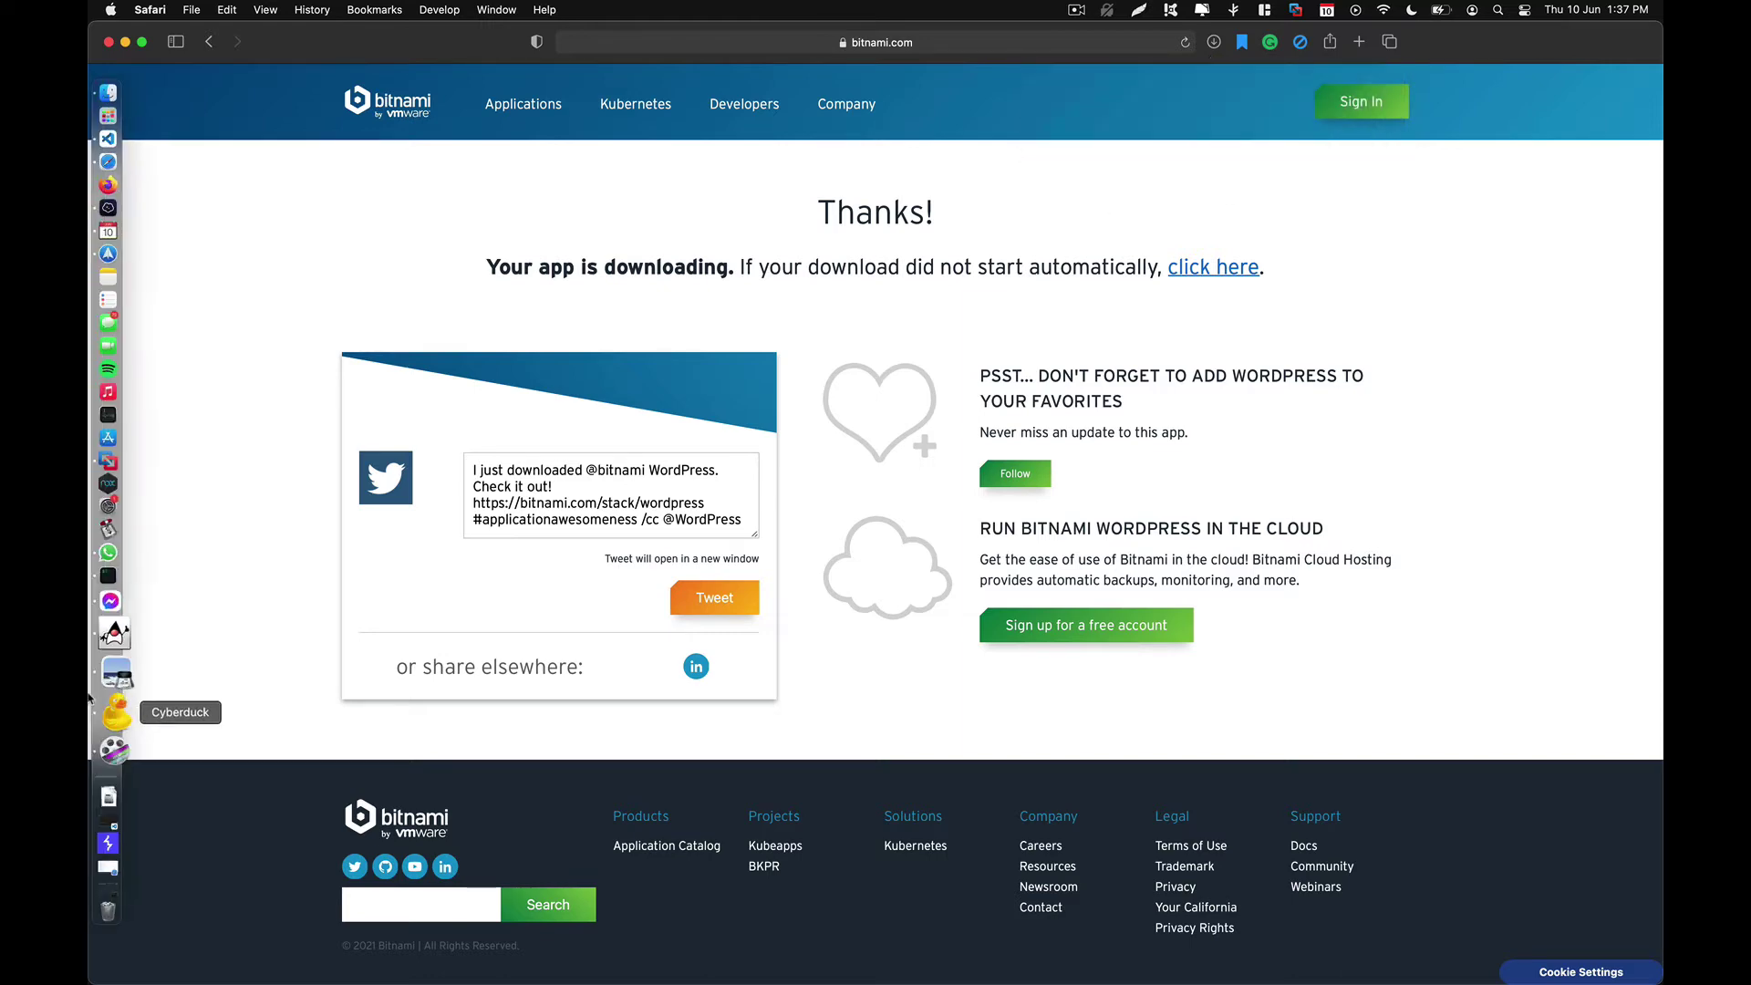
pyautogui.click(107, 782)
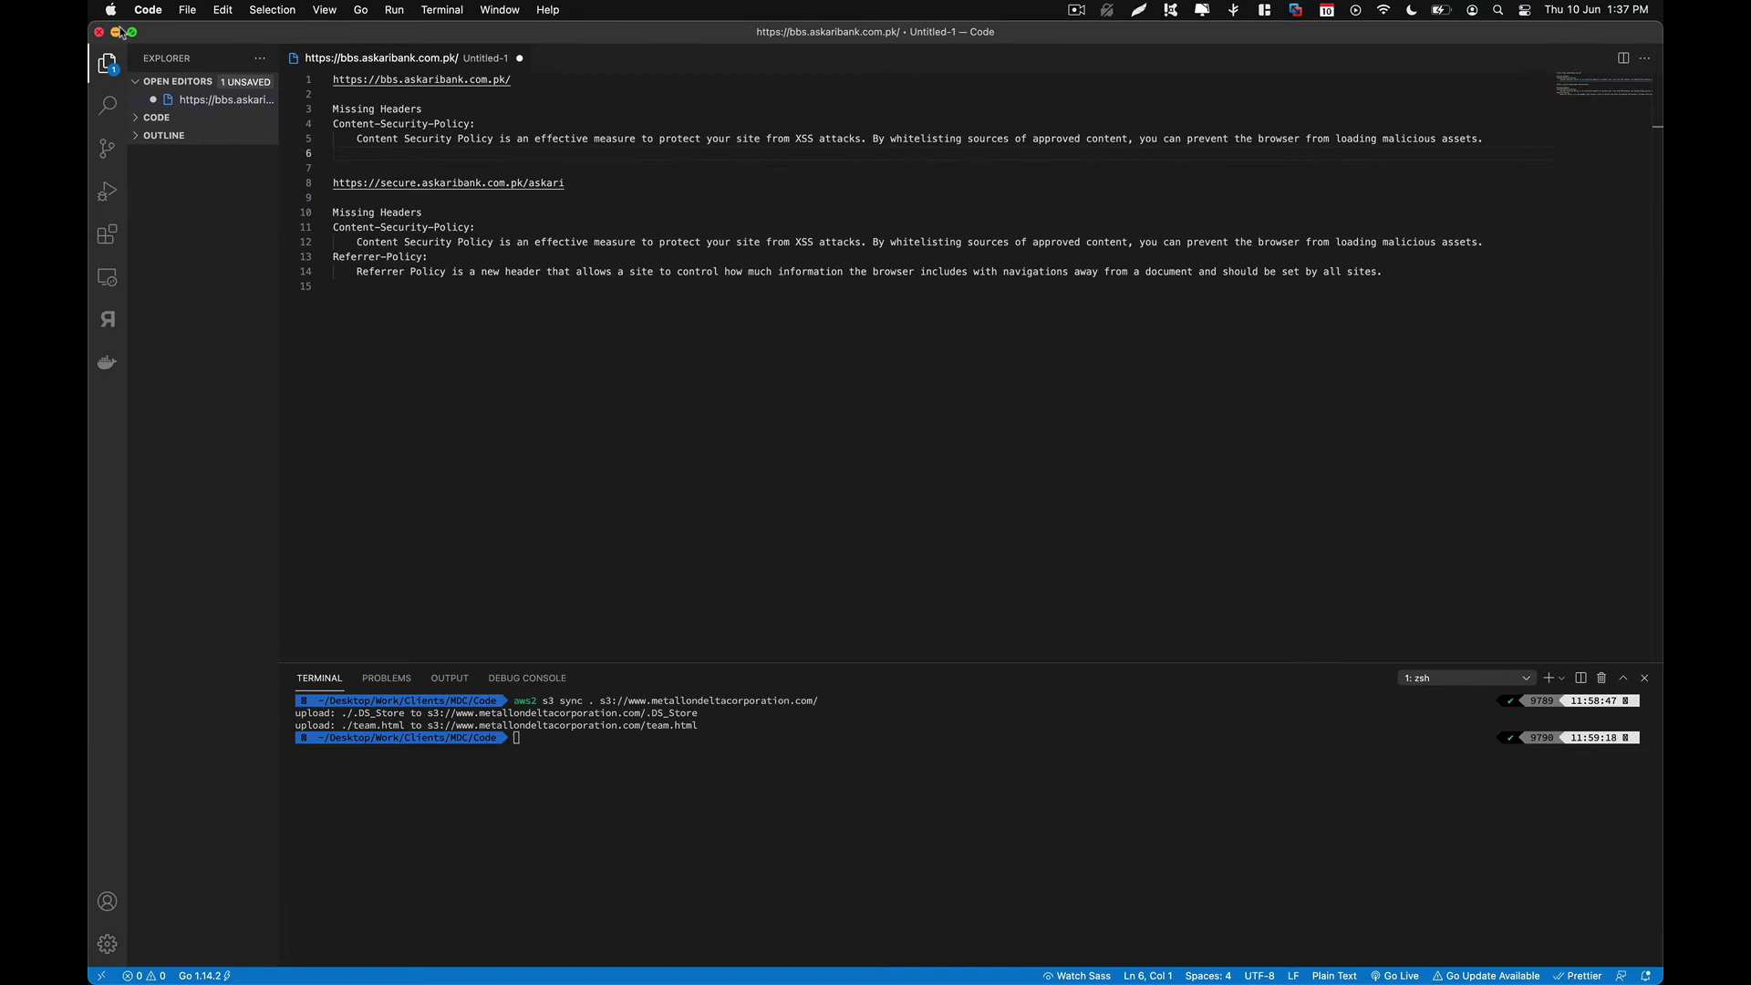
pyautogui.click(115, 32)
pyautogui.click(110, 757)
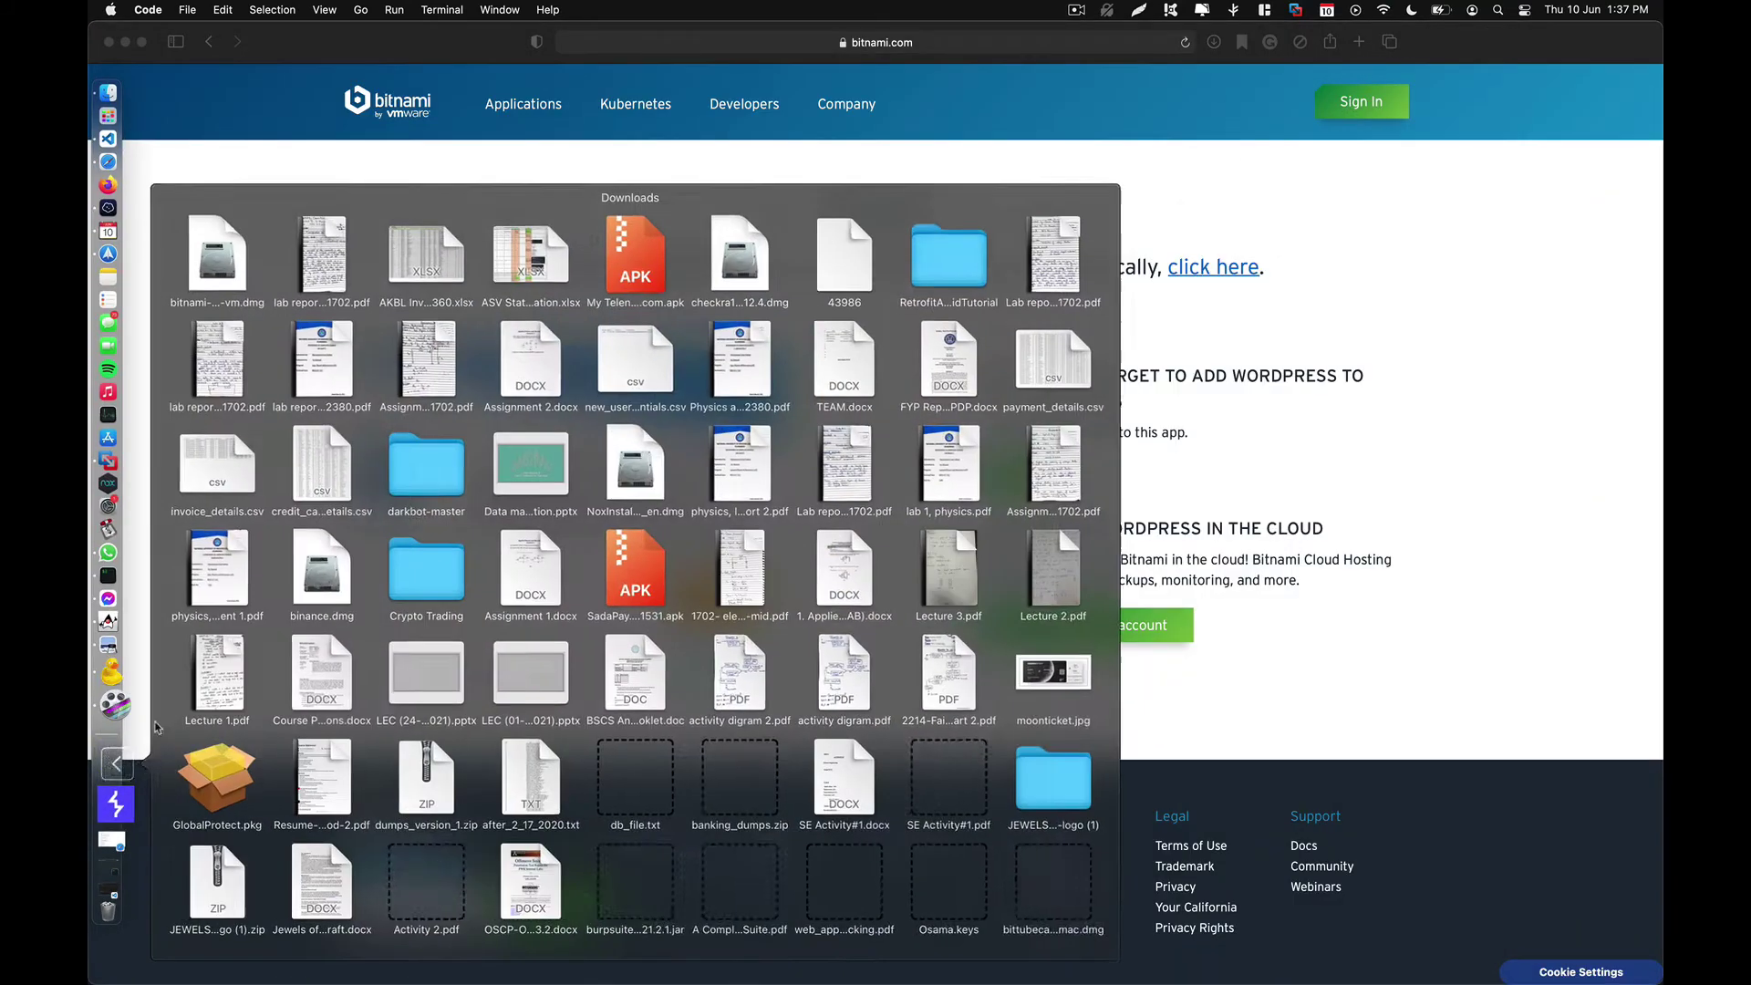
pyautogui.click(219, 271)
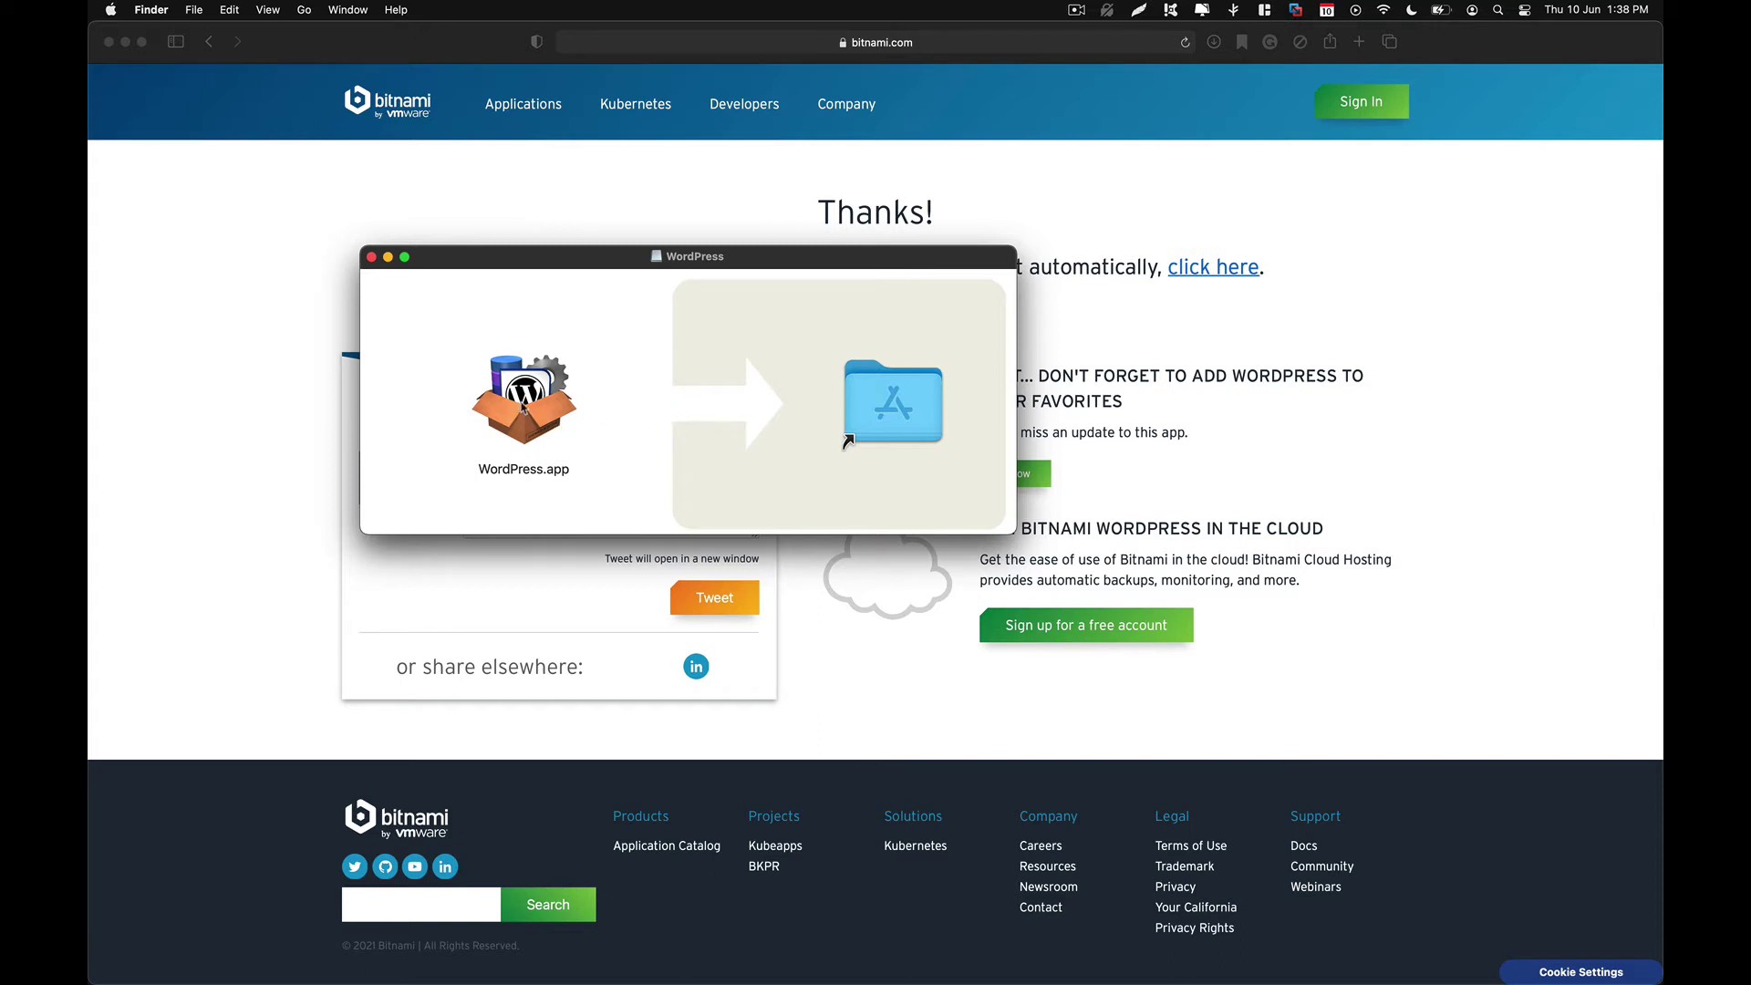
# Drag WordPress.app onto the Applications folder and let the 592.1 MB copy finish
pyautogui.click(523, 407)
pyautogui.moveTo(523, 407); pyautogui.dragTo(907, 397)
pyautogui.moveTo(750, 302); pyautogui.dragTo(846, 441)
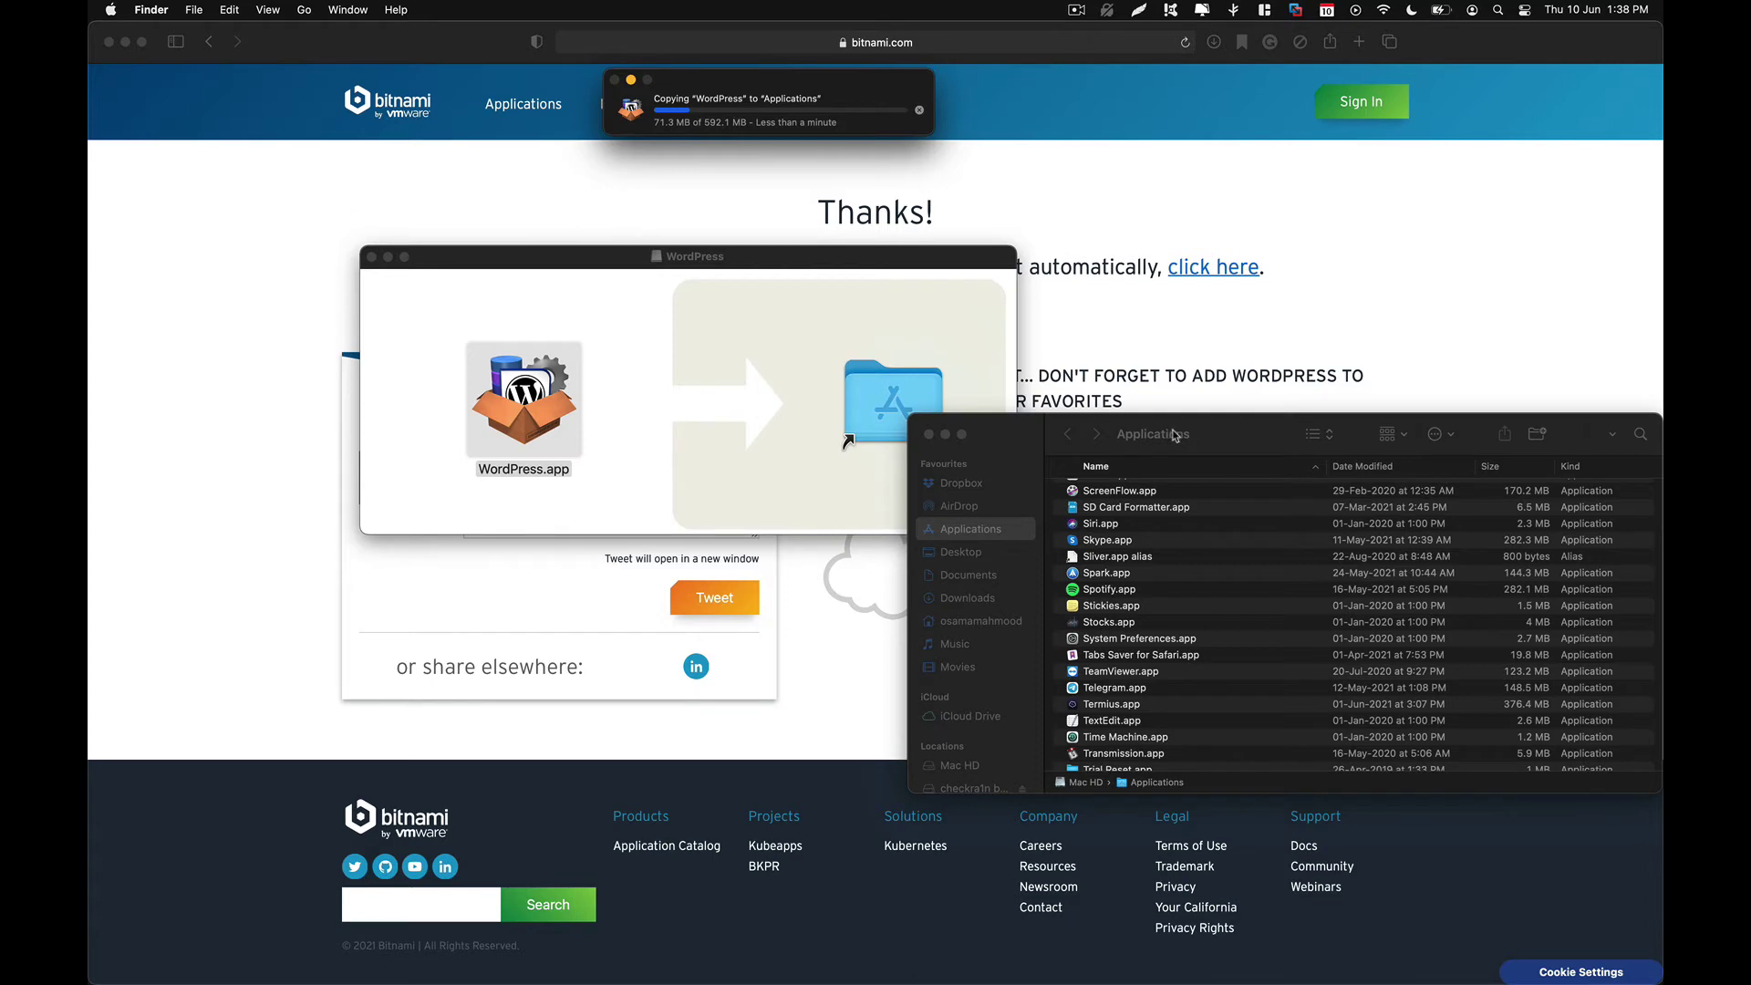
pyautogui.moveTo(1172, 434); pyautogui.dragTo(614, 432)
pyautogui.scroll(20, 727, 516)
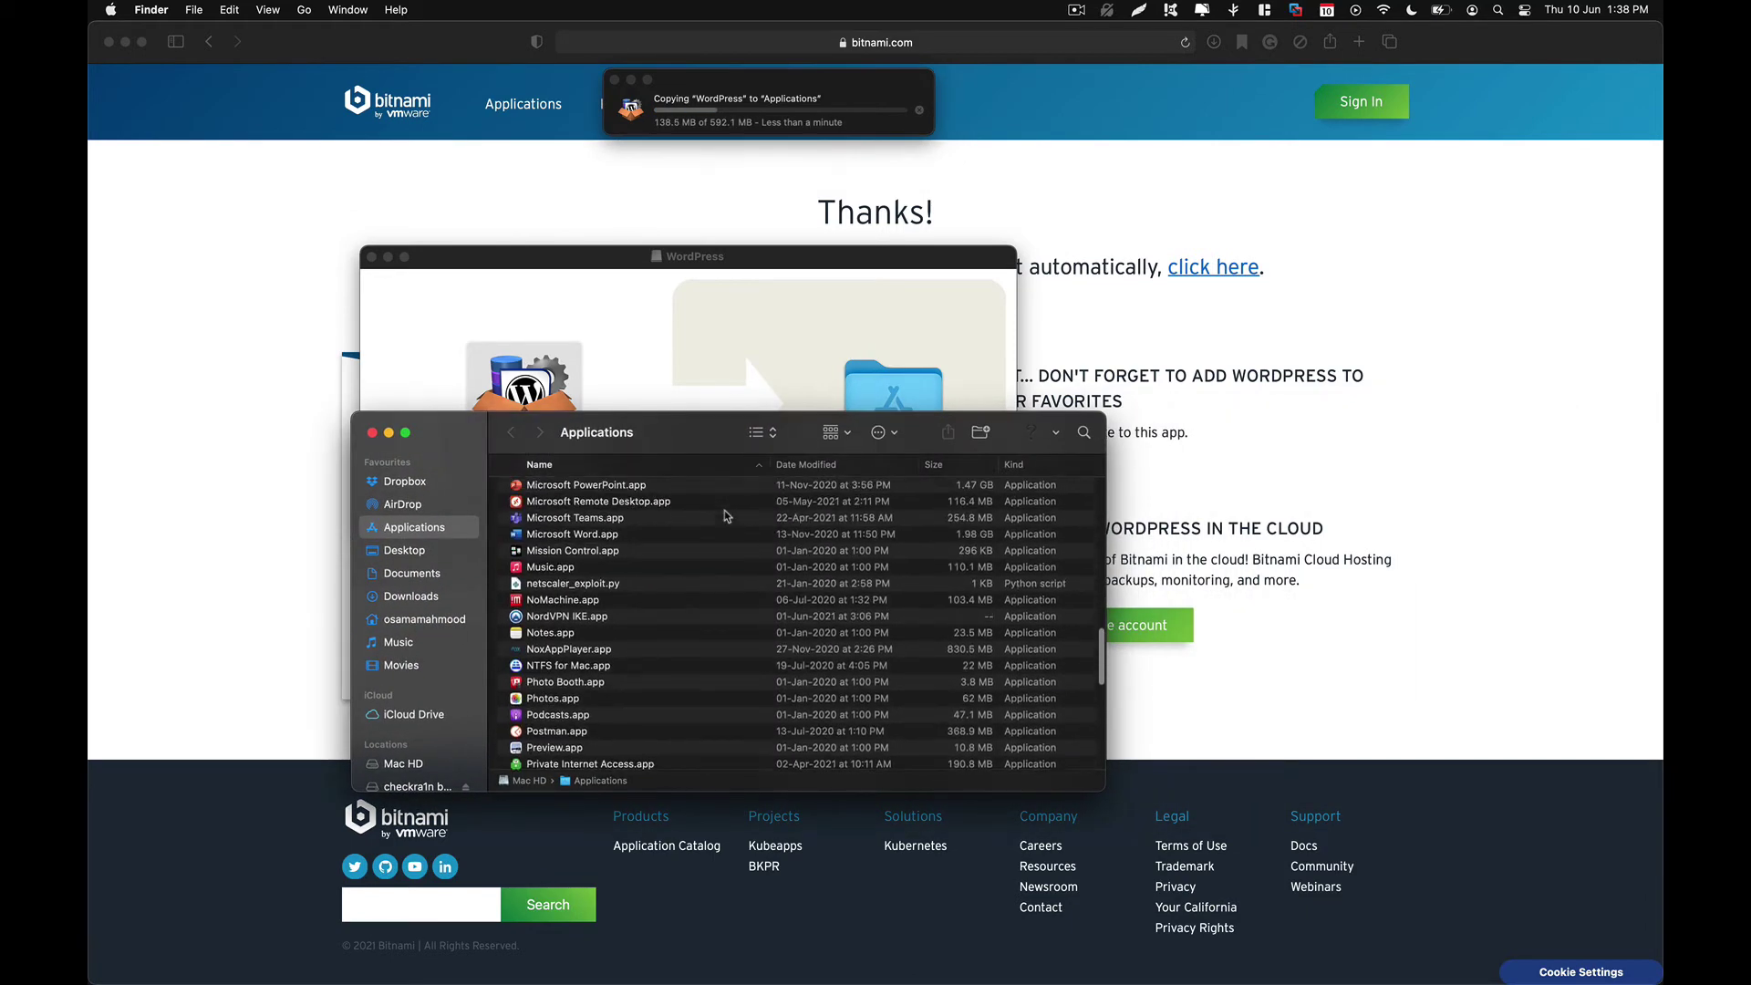
pyautogui.scroll(5, 724, 517)
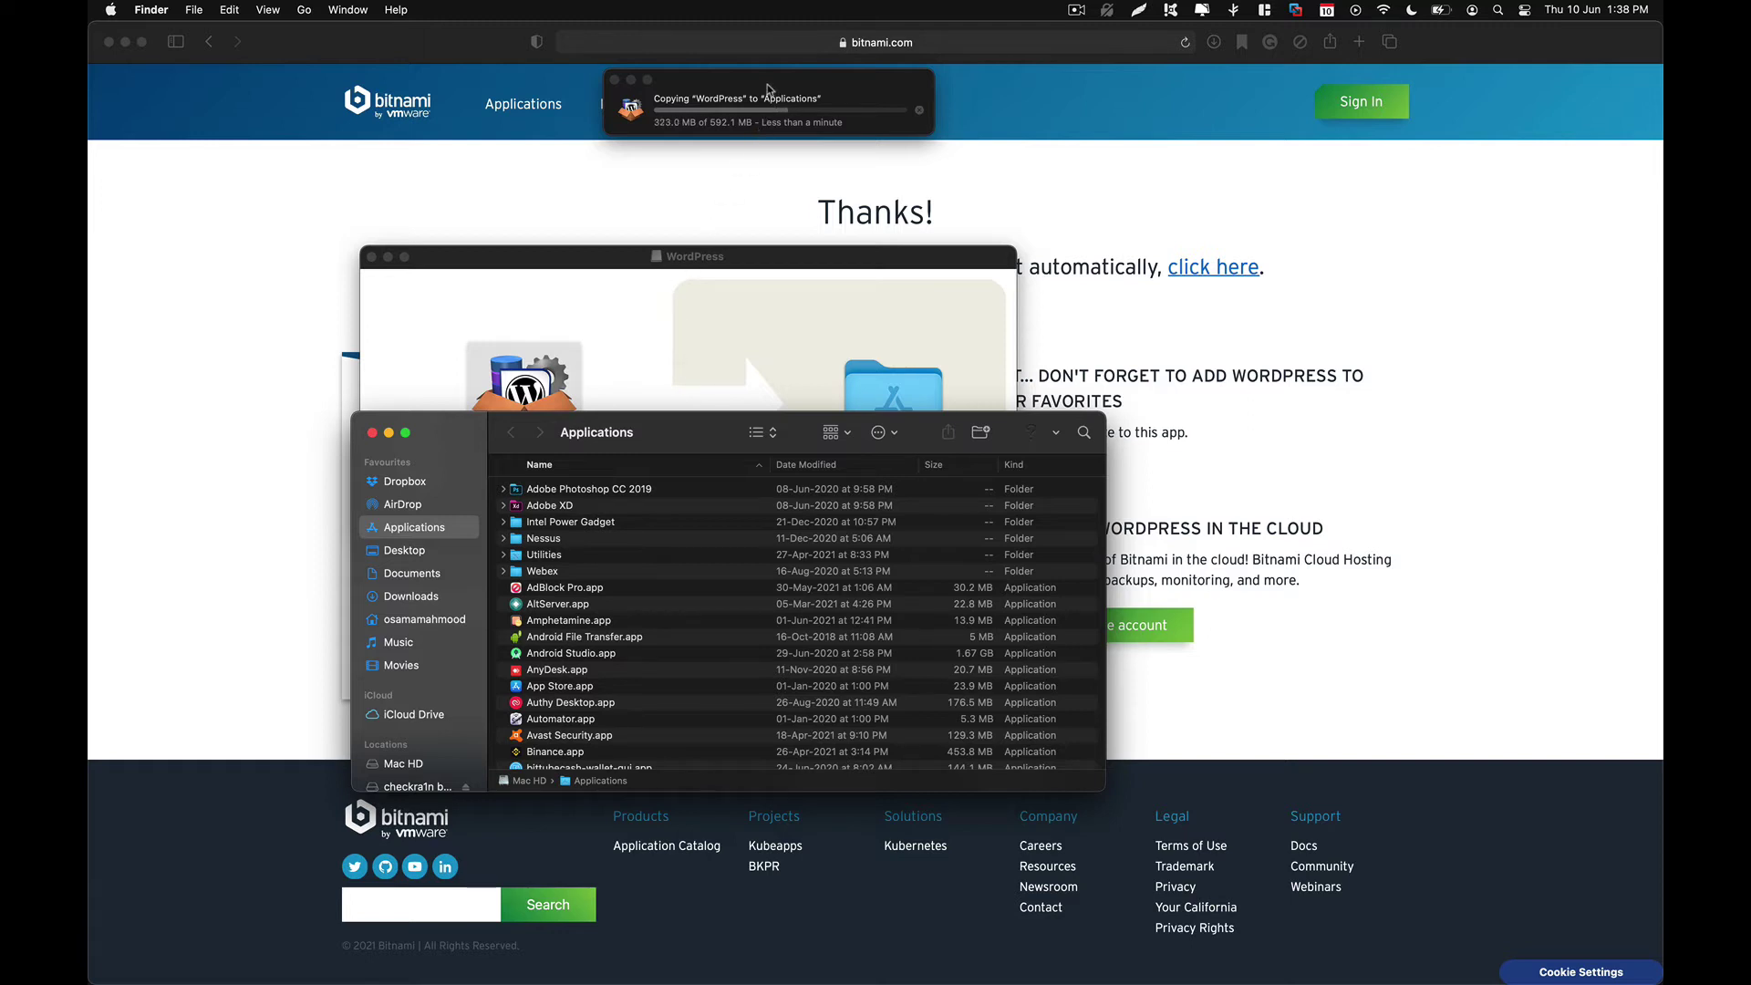
pyautogui.moveTo(767, 88); pyautogui.dragTo(770, 302)
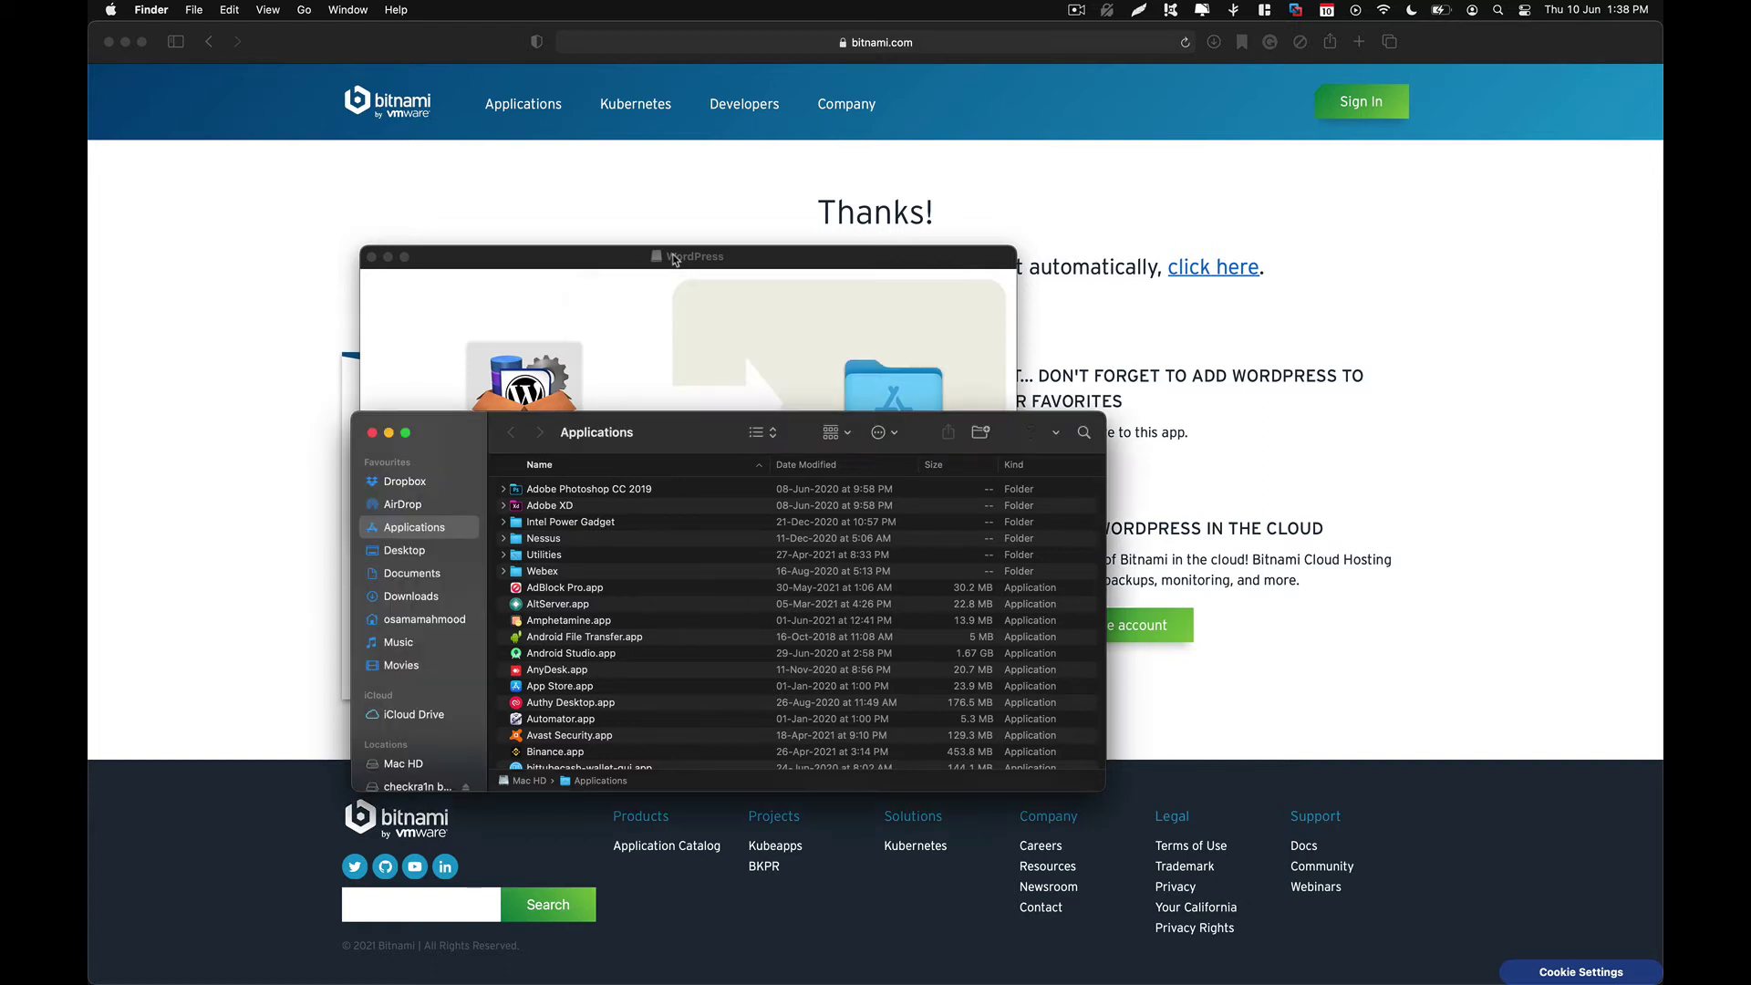
# Search Spotlight for 'wordpress' and launch WordPress.app
pyautogui.press('super+space')
pyautogui.write('sc')
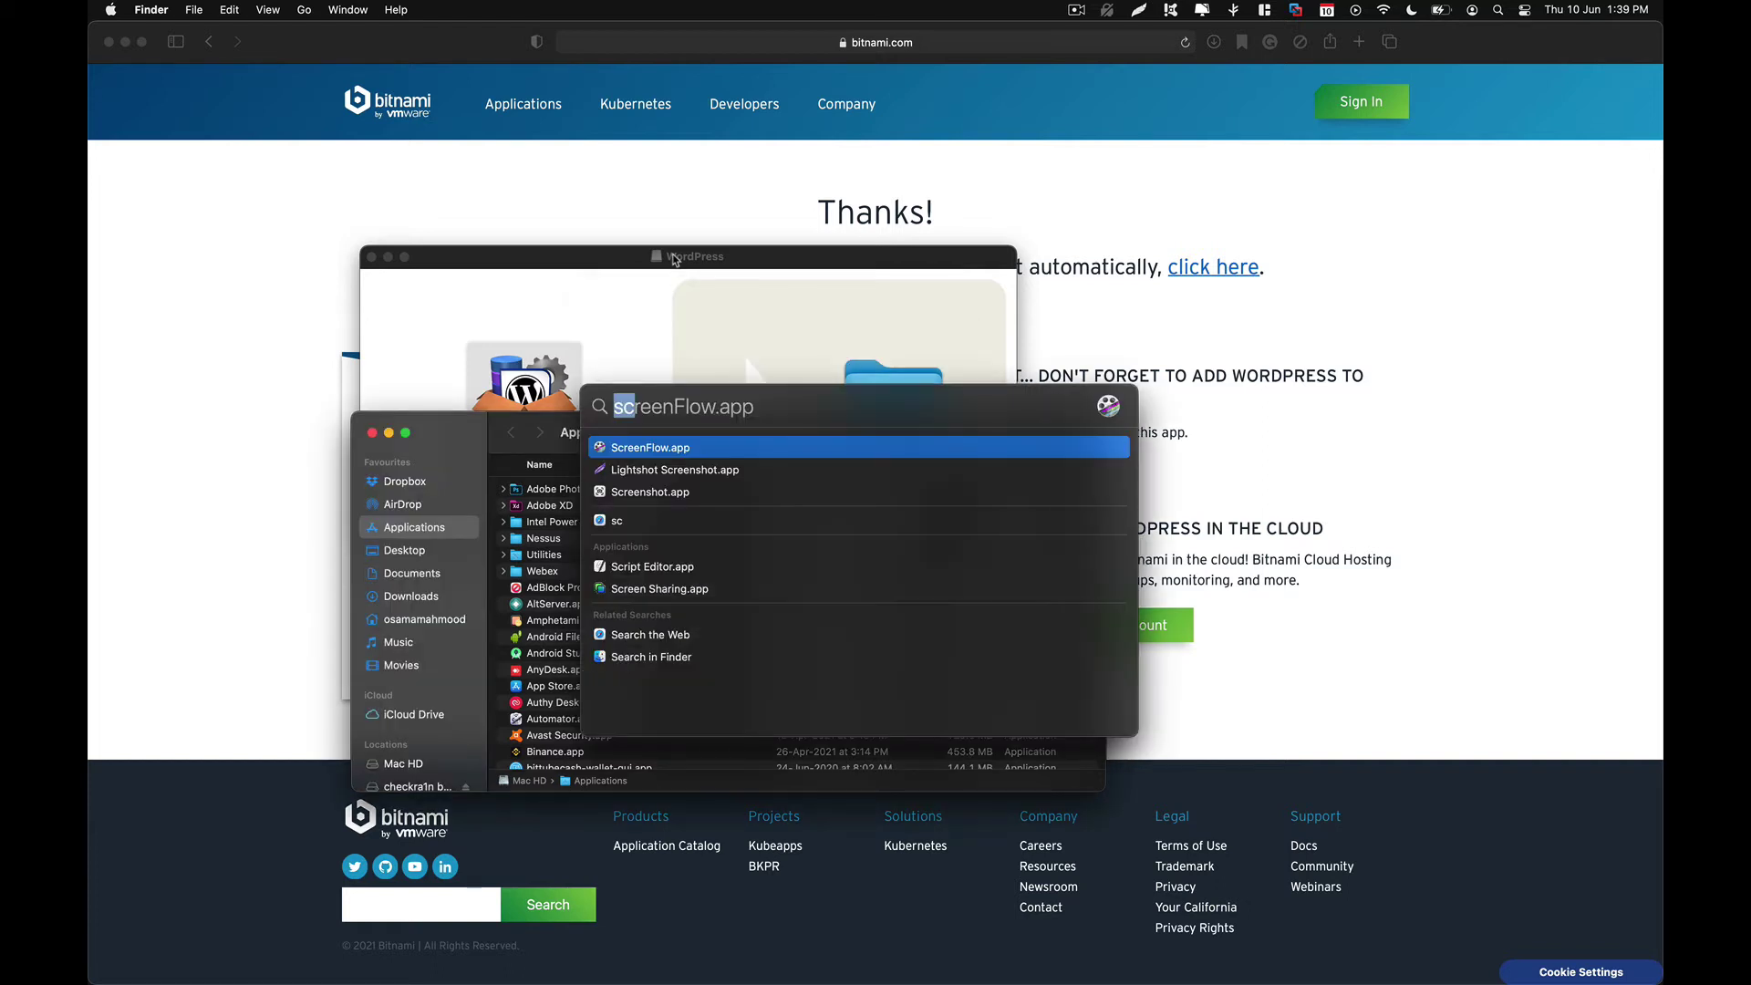
pyautogui.press('BackSpace')
pyautogui.press('BackSpace')
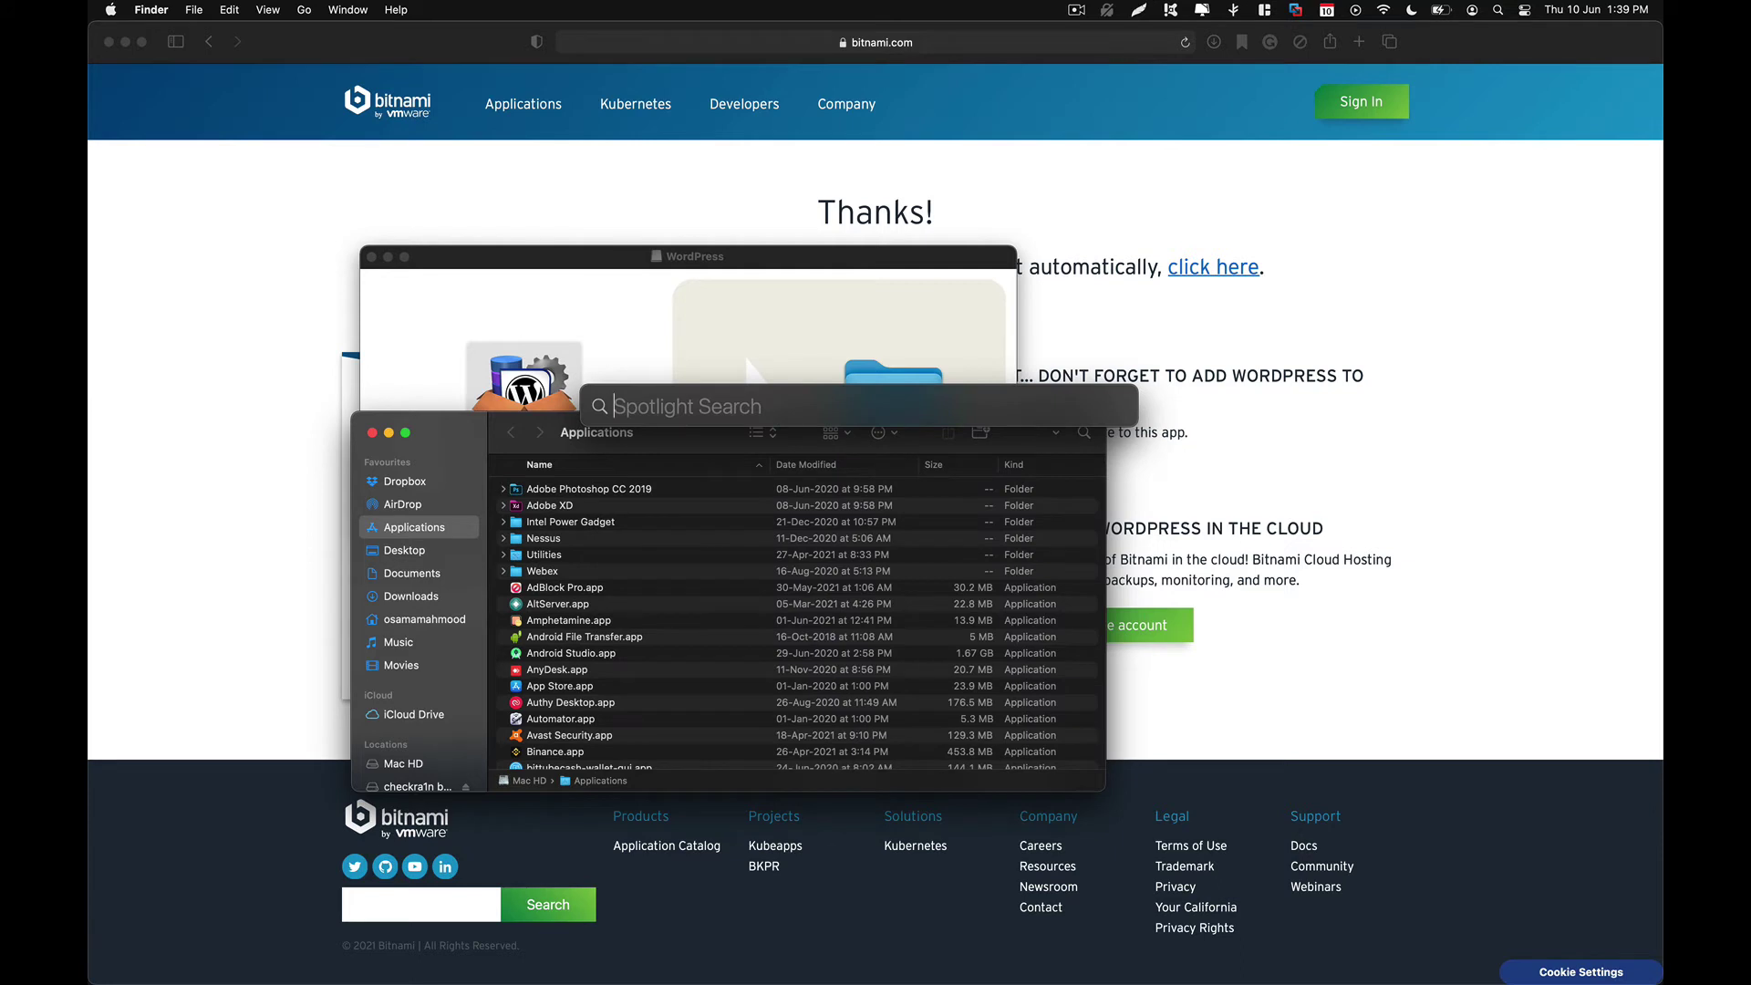
pyautogui.write('wr')
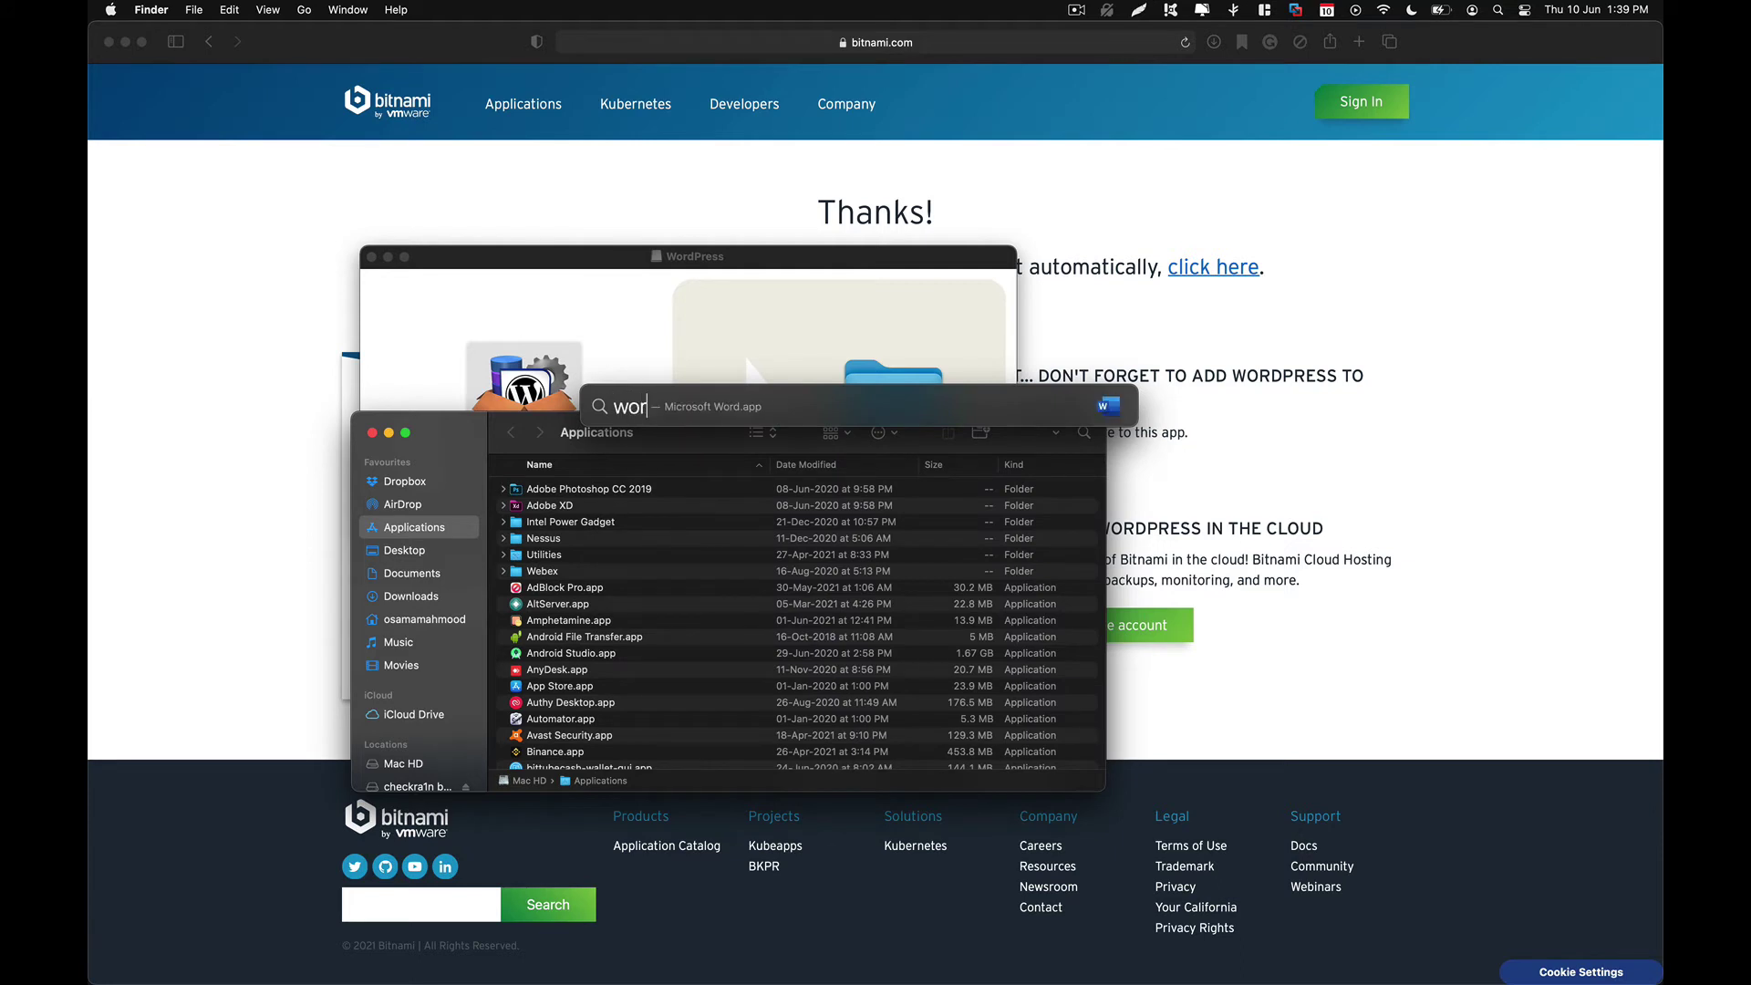
pyautogui.write('dpre')
pyautogui.press('Return')
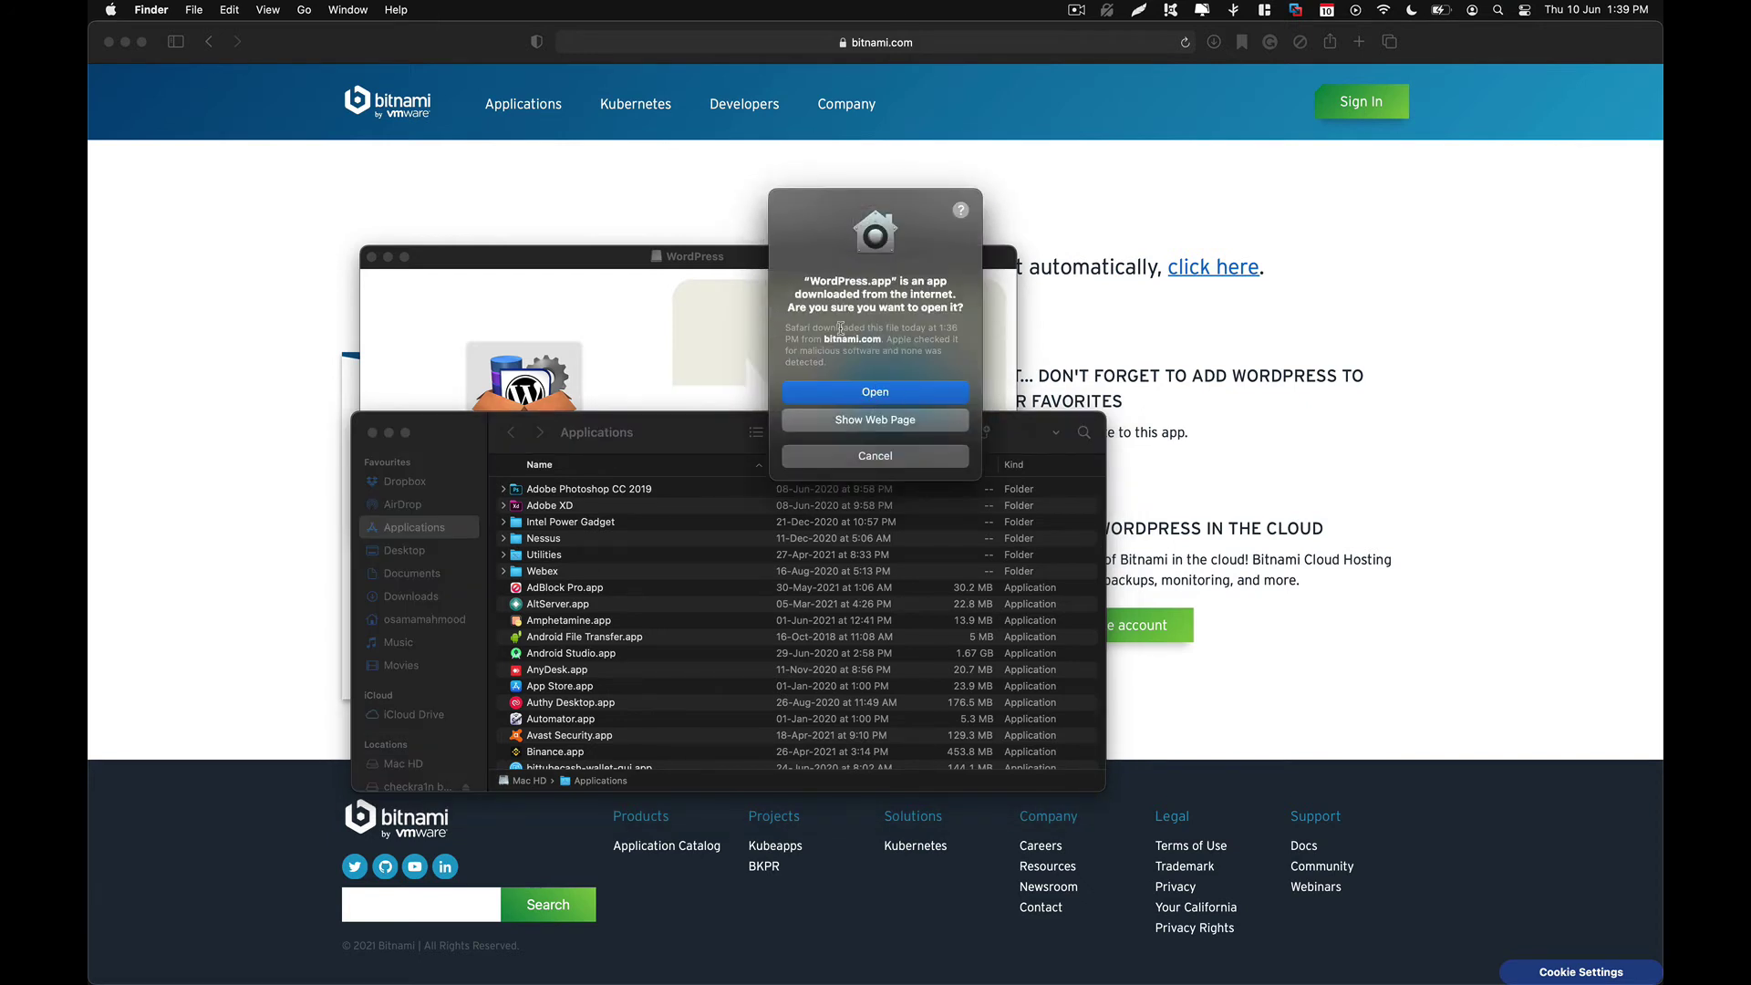
# Confirm opening the internet-downloaded WordPress.app and acknowledge the first-execution notice with OK
pyautogui.moveTo(797, 297); pyautogui.dragTo(936, 297)
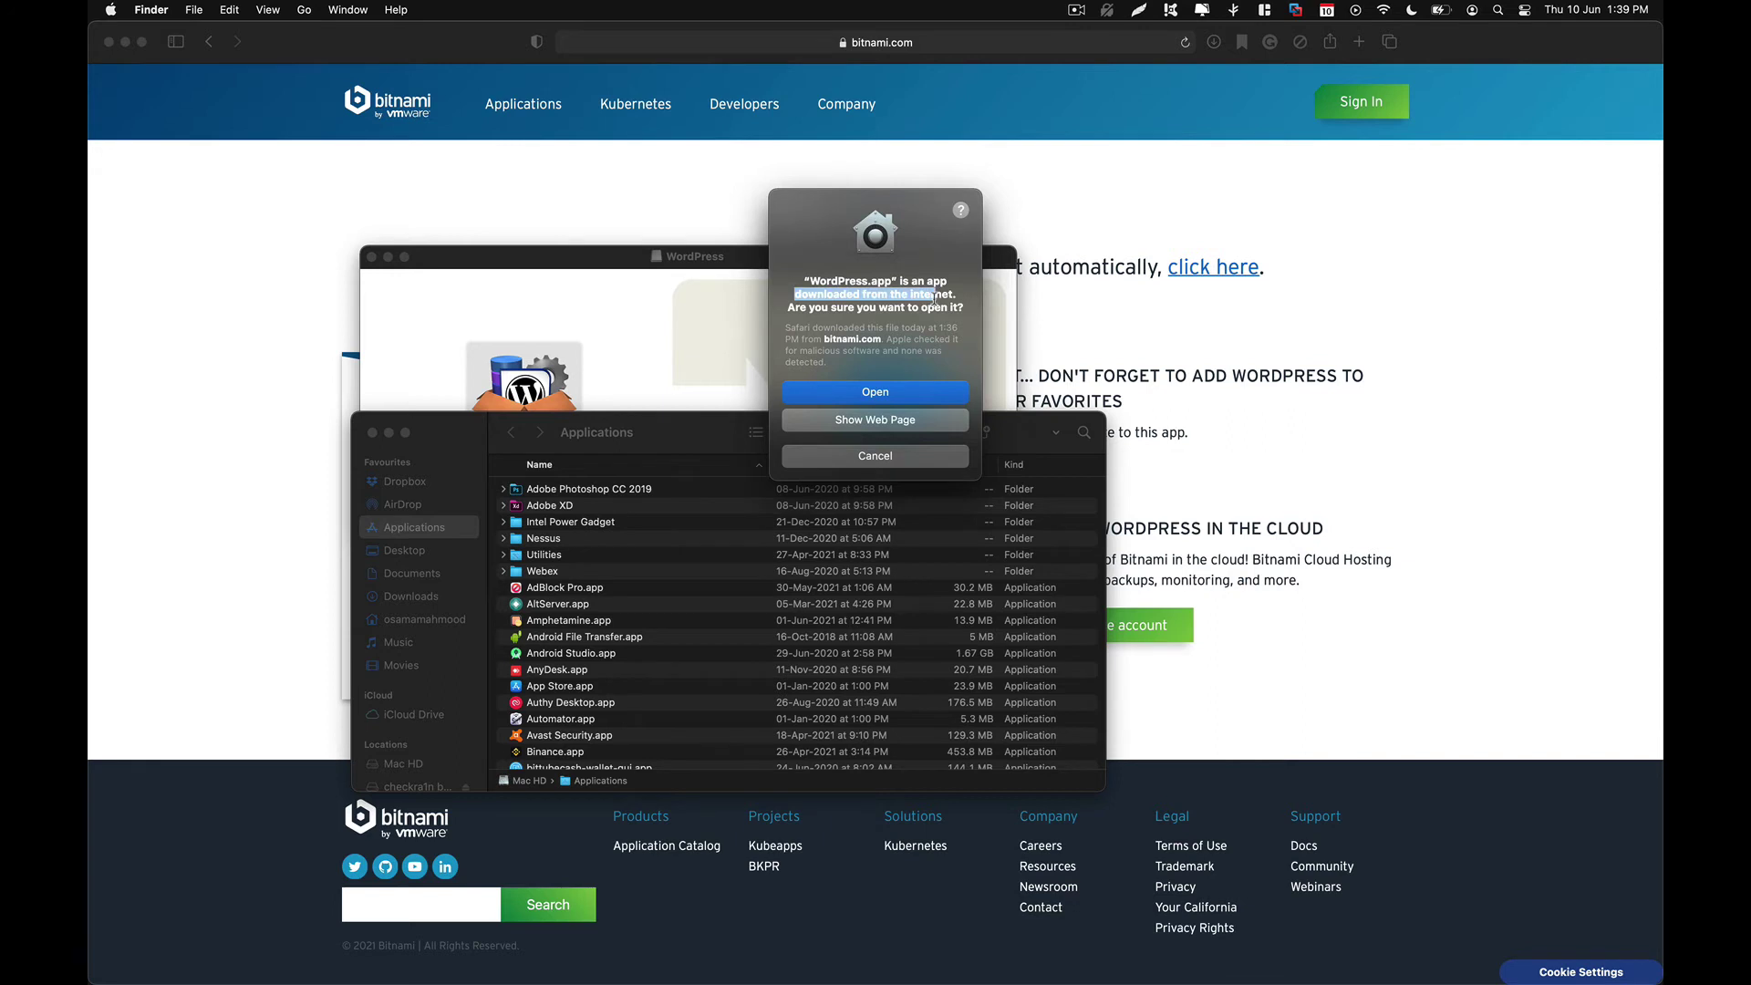
pyautogui.click(875, 393)
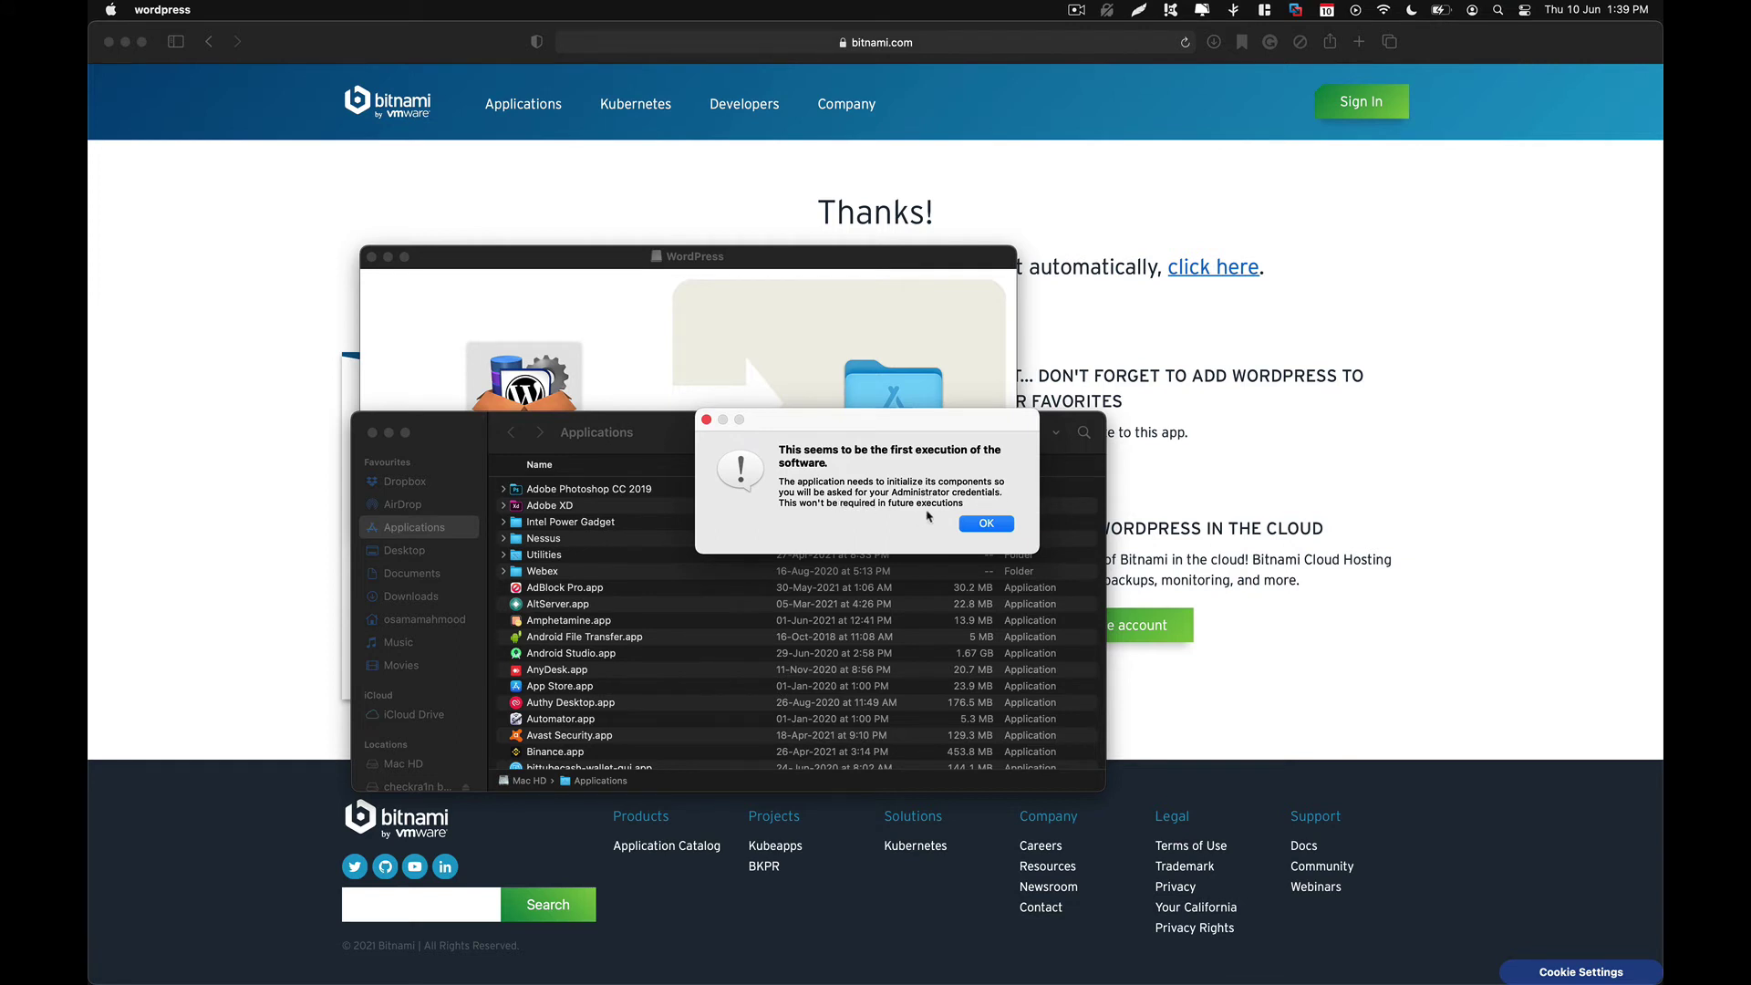
pyautogui.click(978, 527)
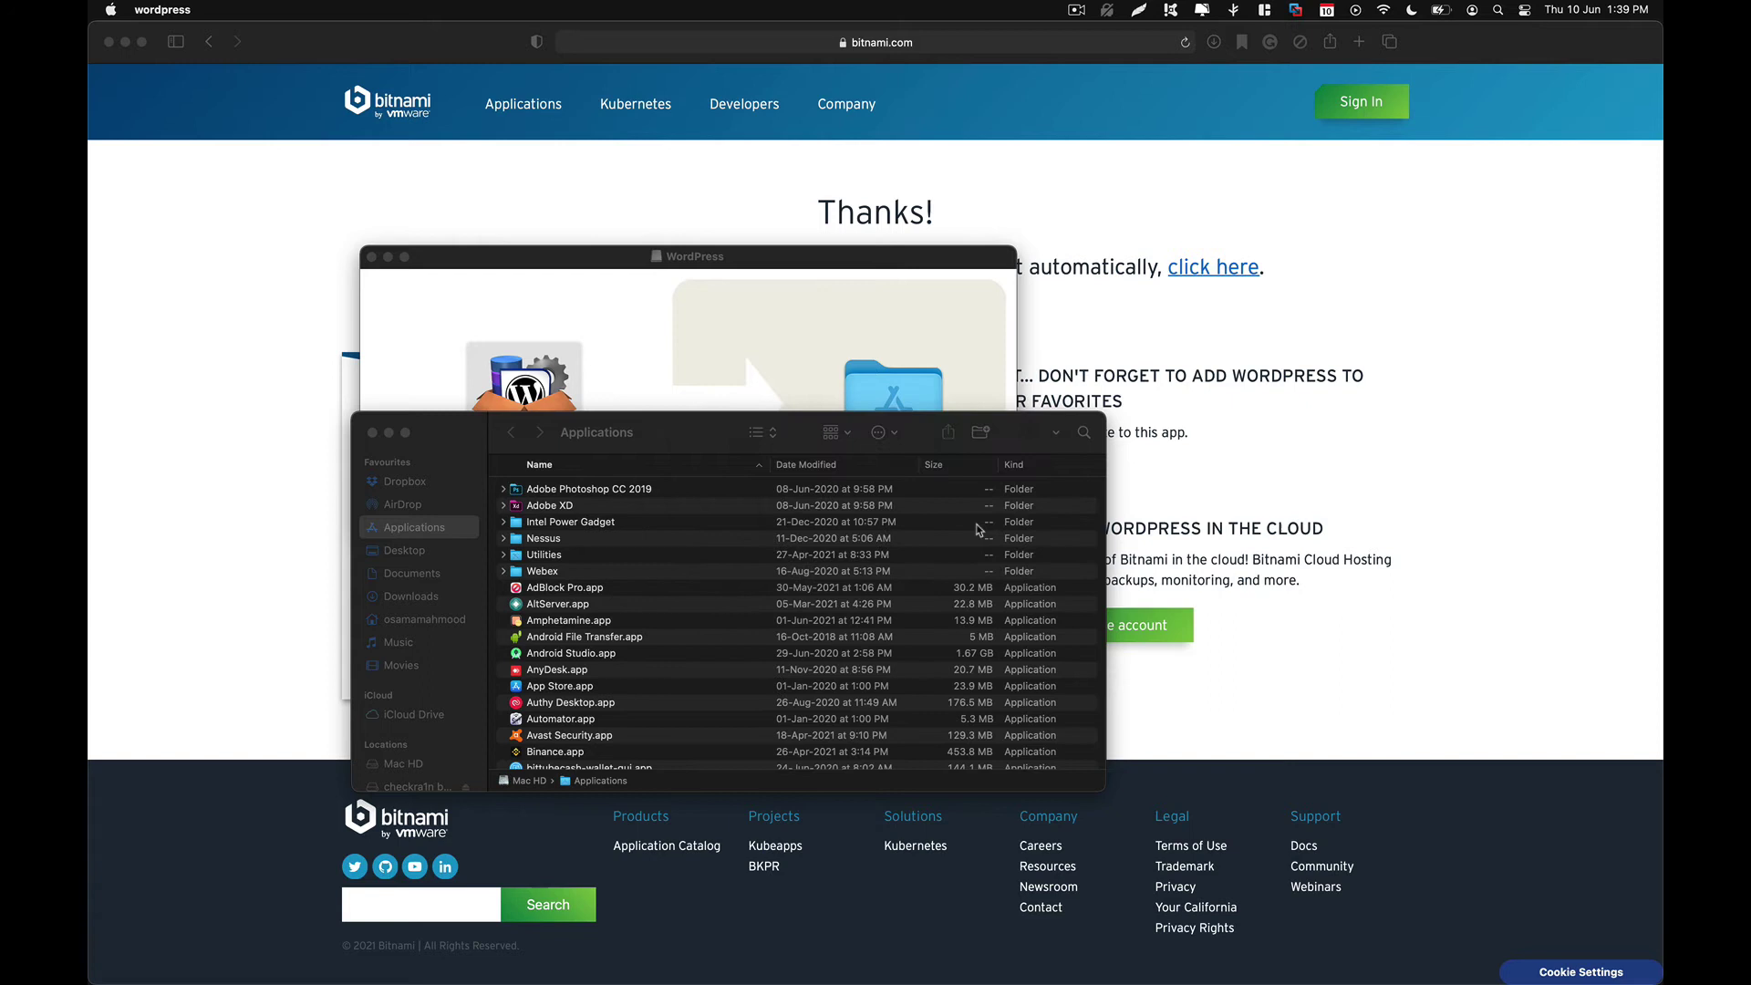
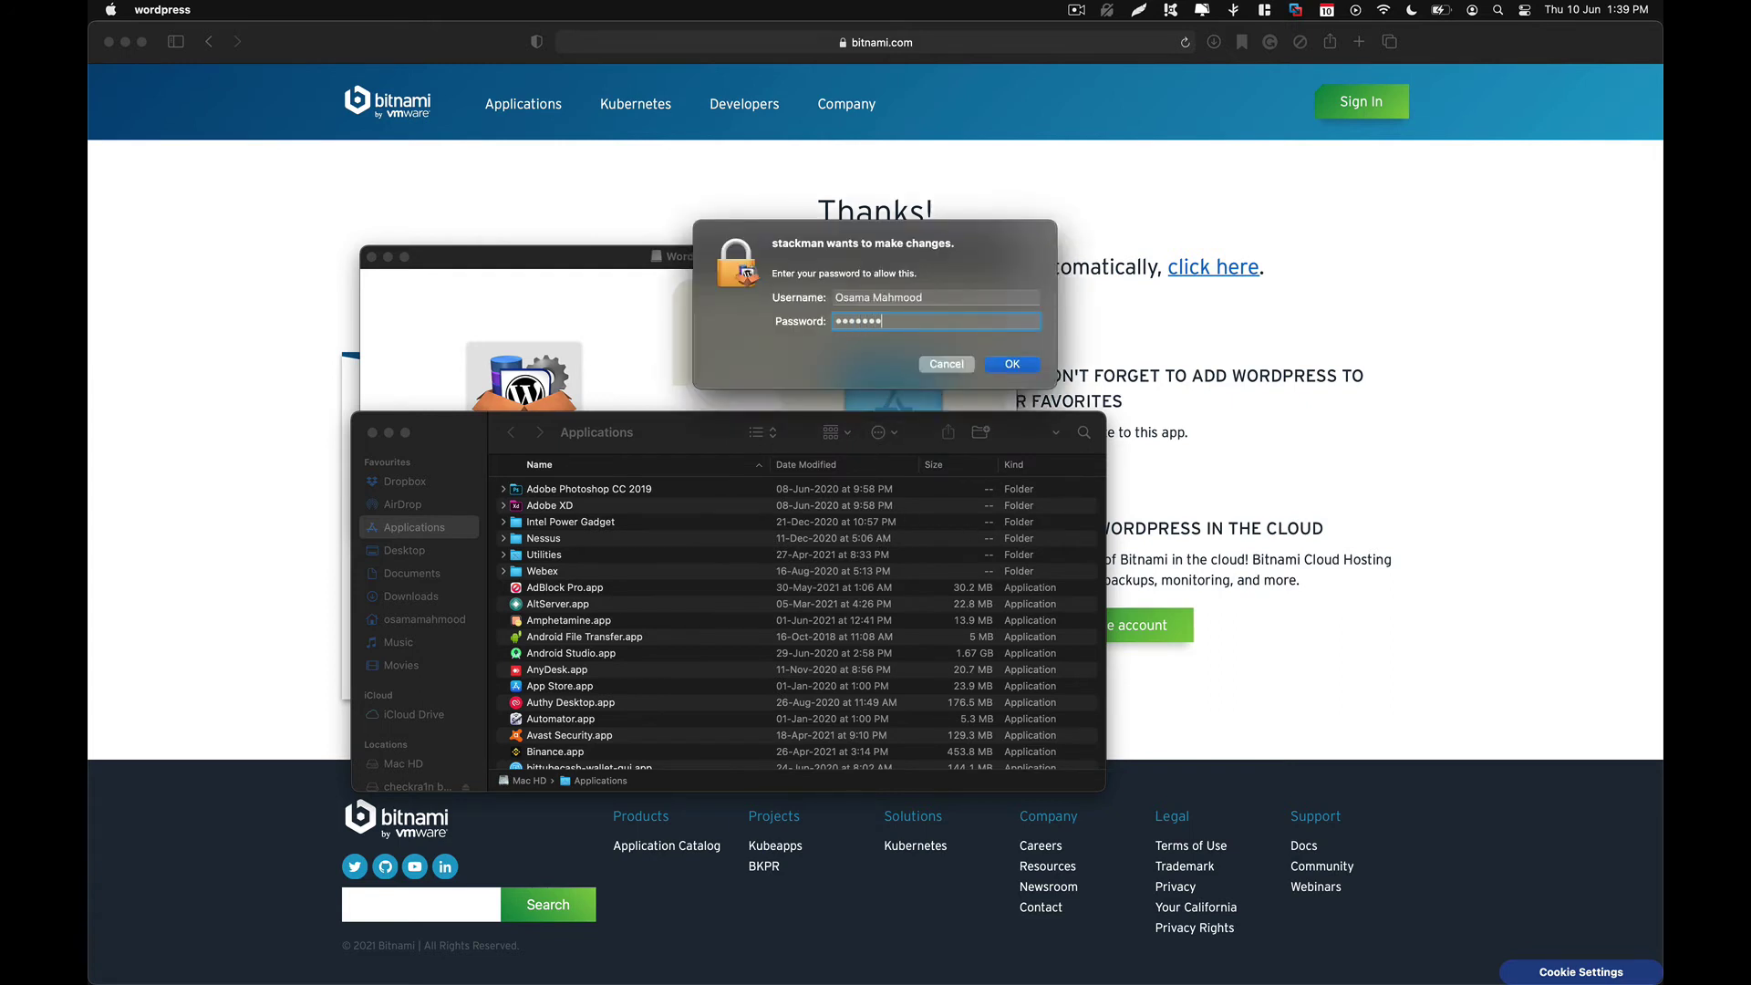
# Submit the macOS account password to authorise stackman, then move the initialising progress popup aside
pyautogui.press('Return')
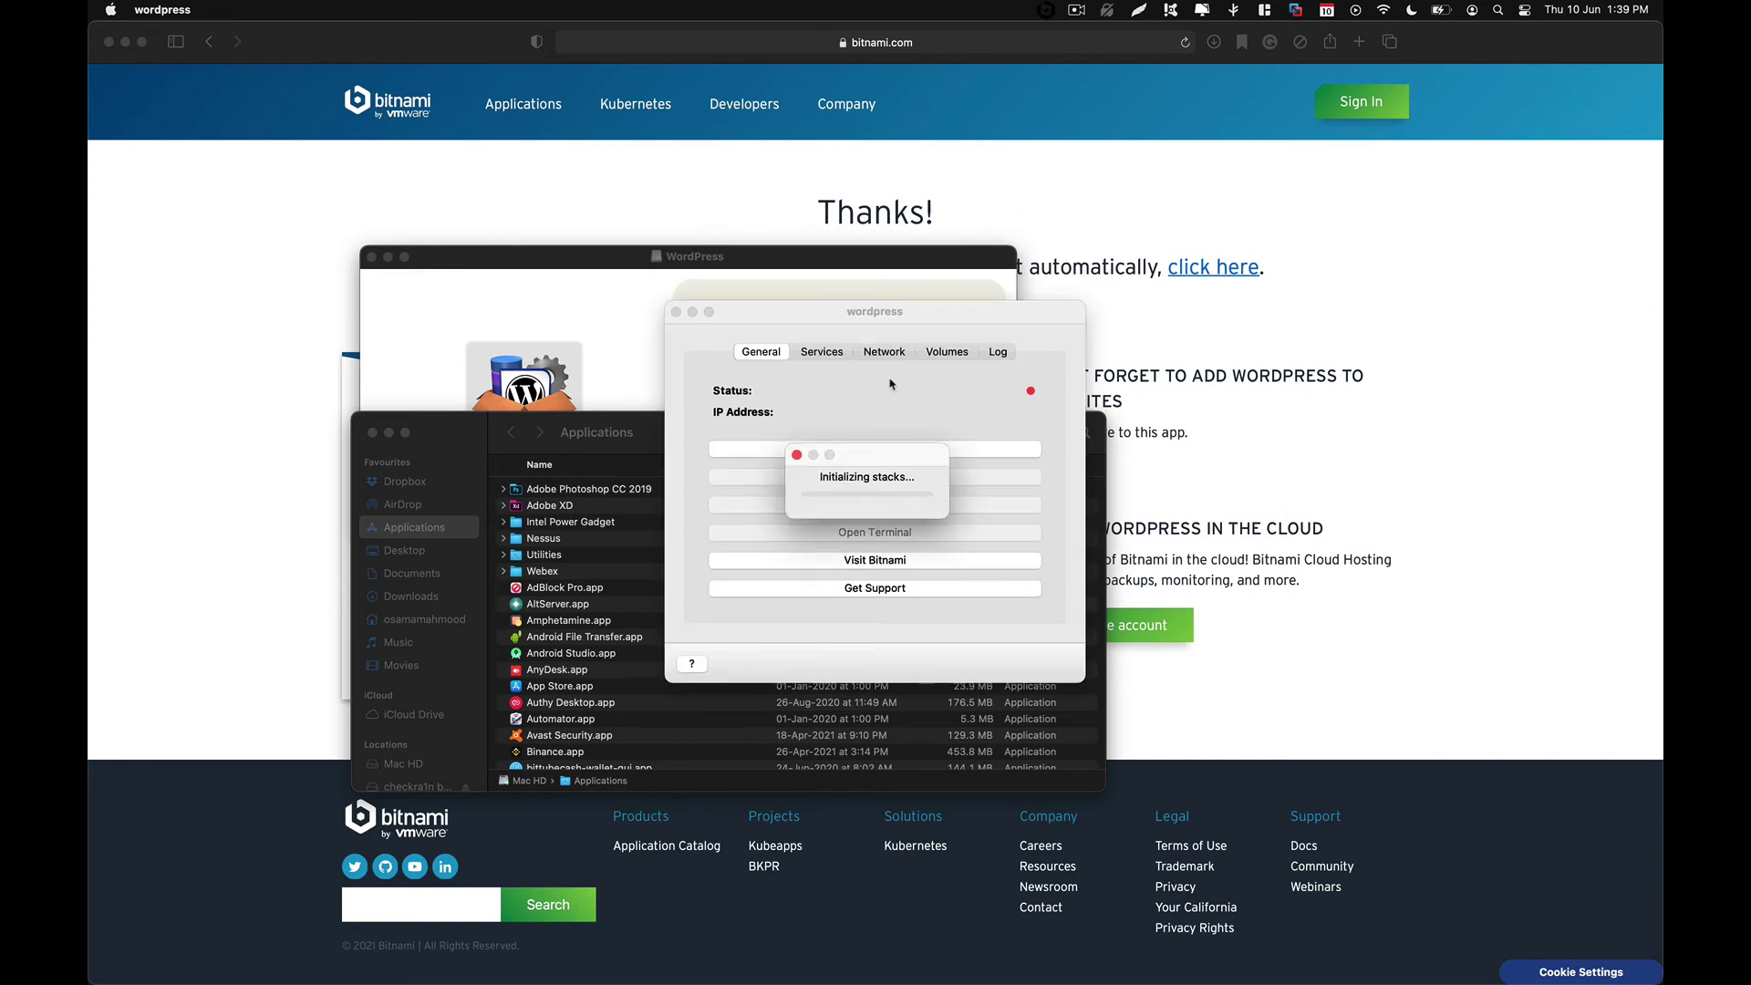
pyautogui.moveTo(865, 463); pyautogui.dragTo(989, 387)
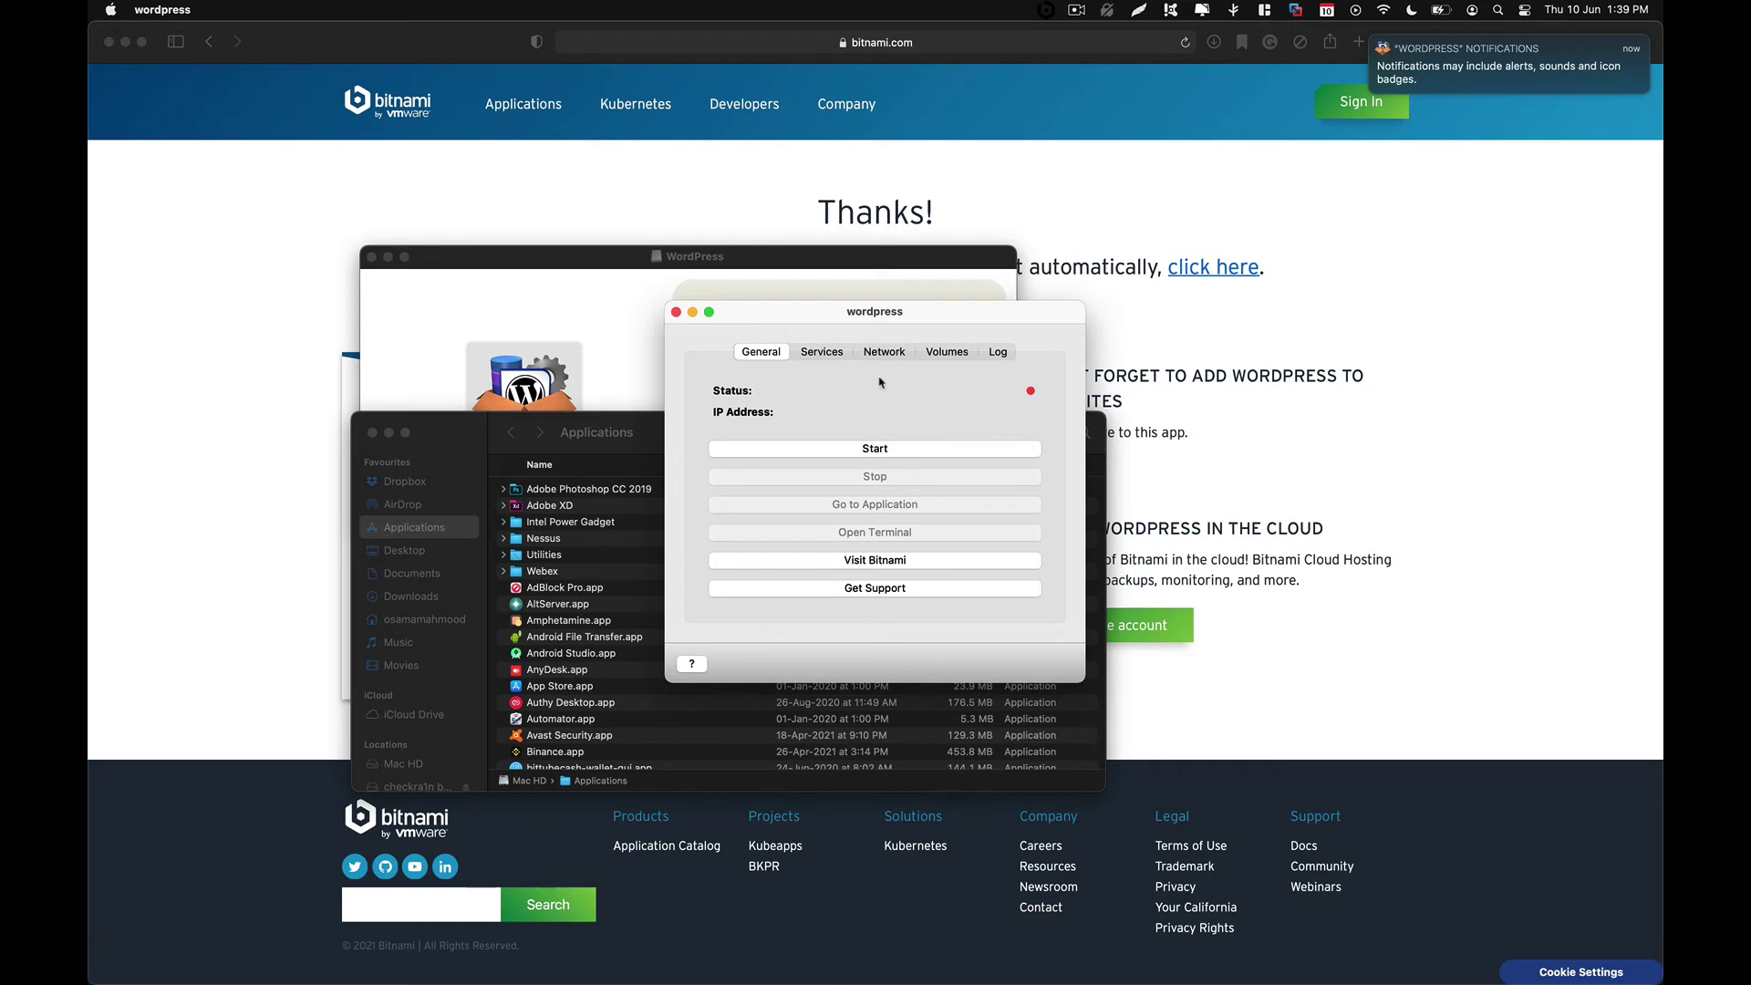
pyautogui.click(824, 354)
pyautogui.click(760, 354)
pyautogui.click(824, 352)
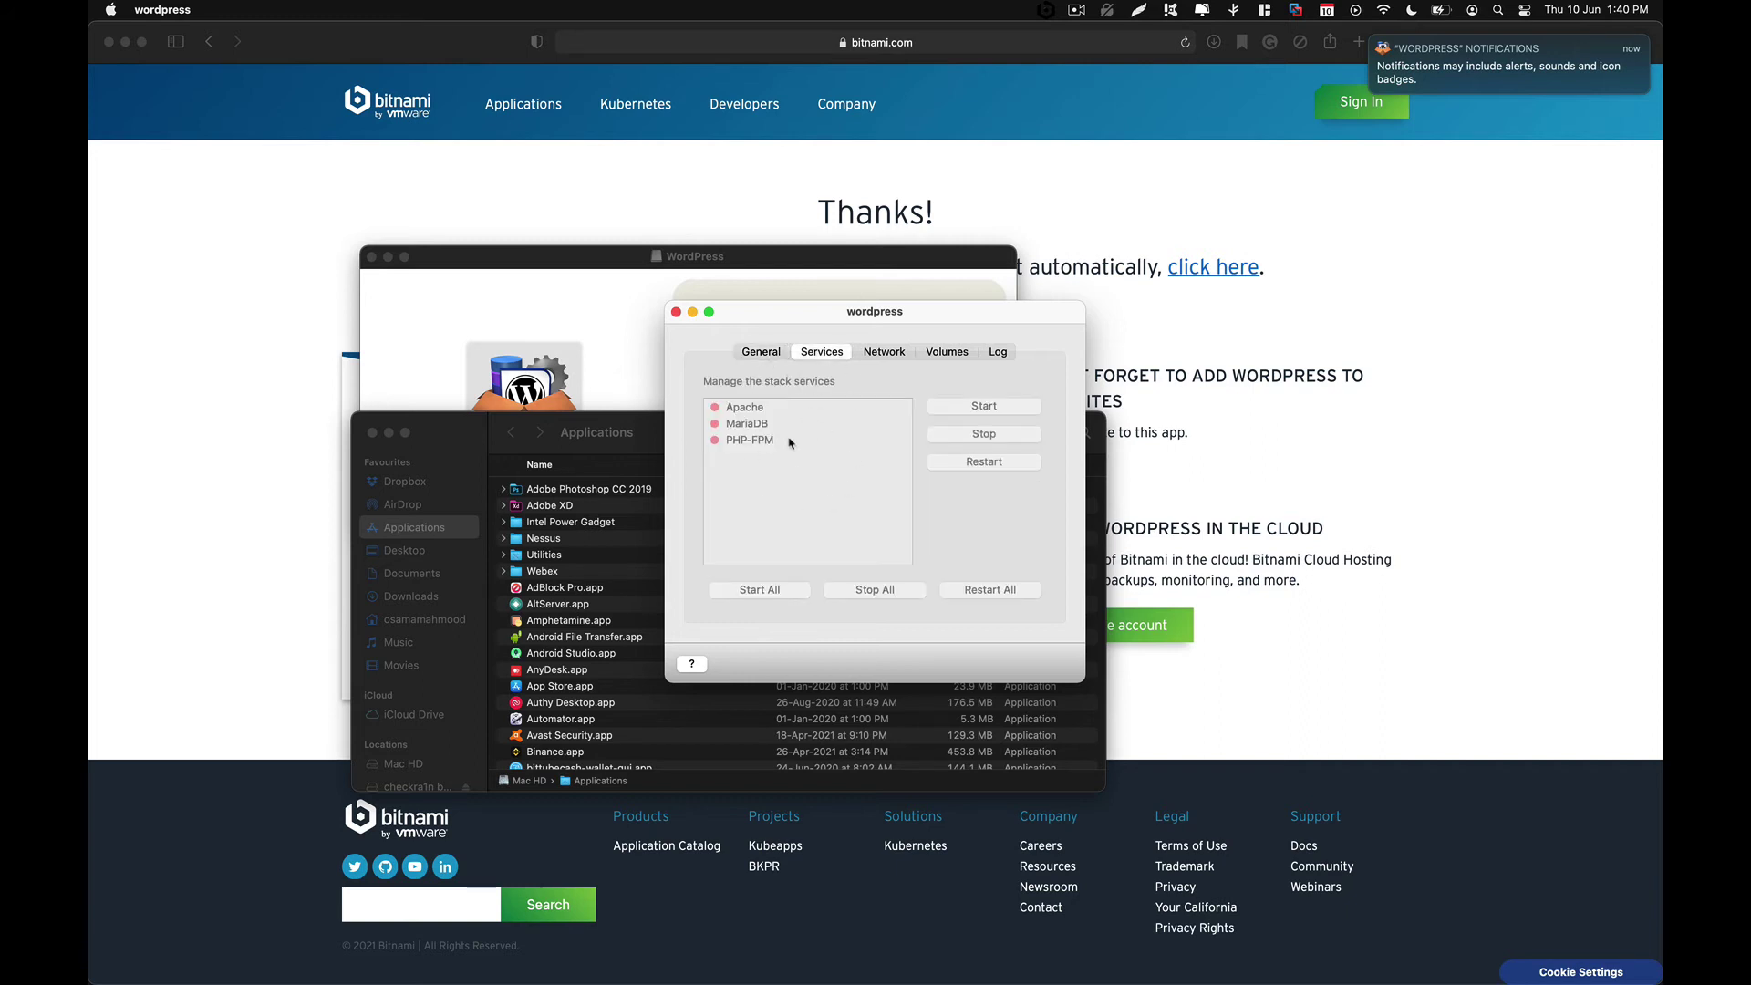
pyautogui.click(890, 358)
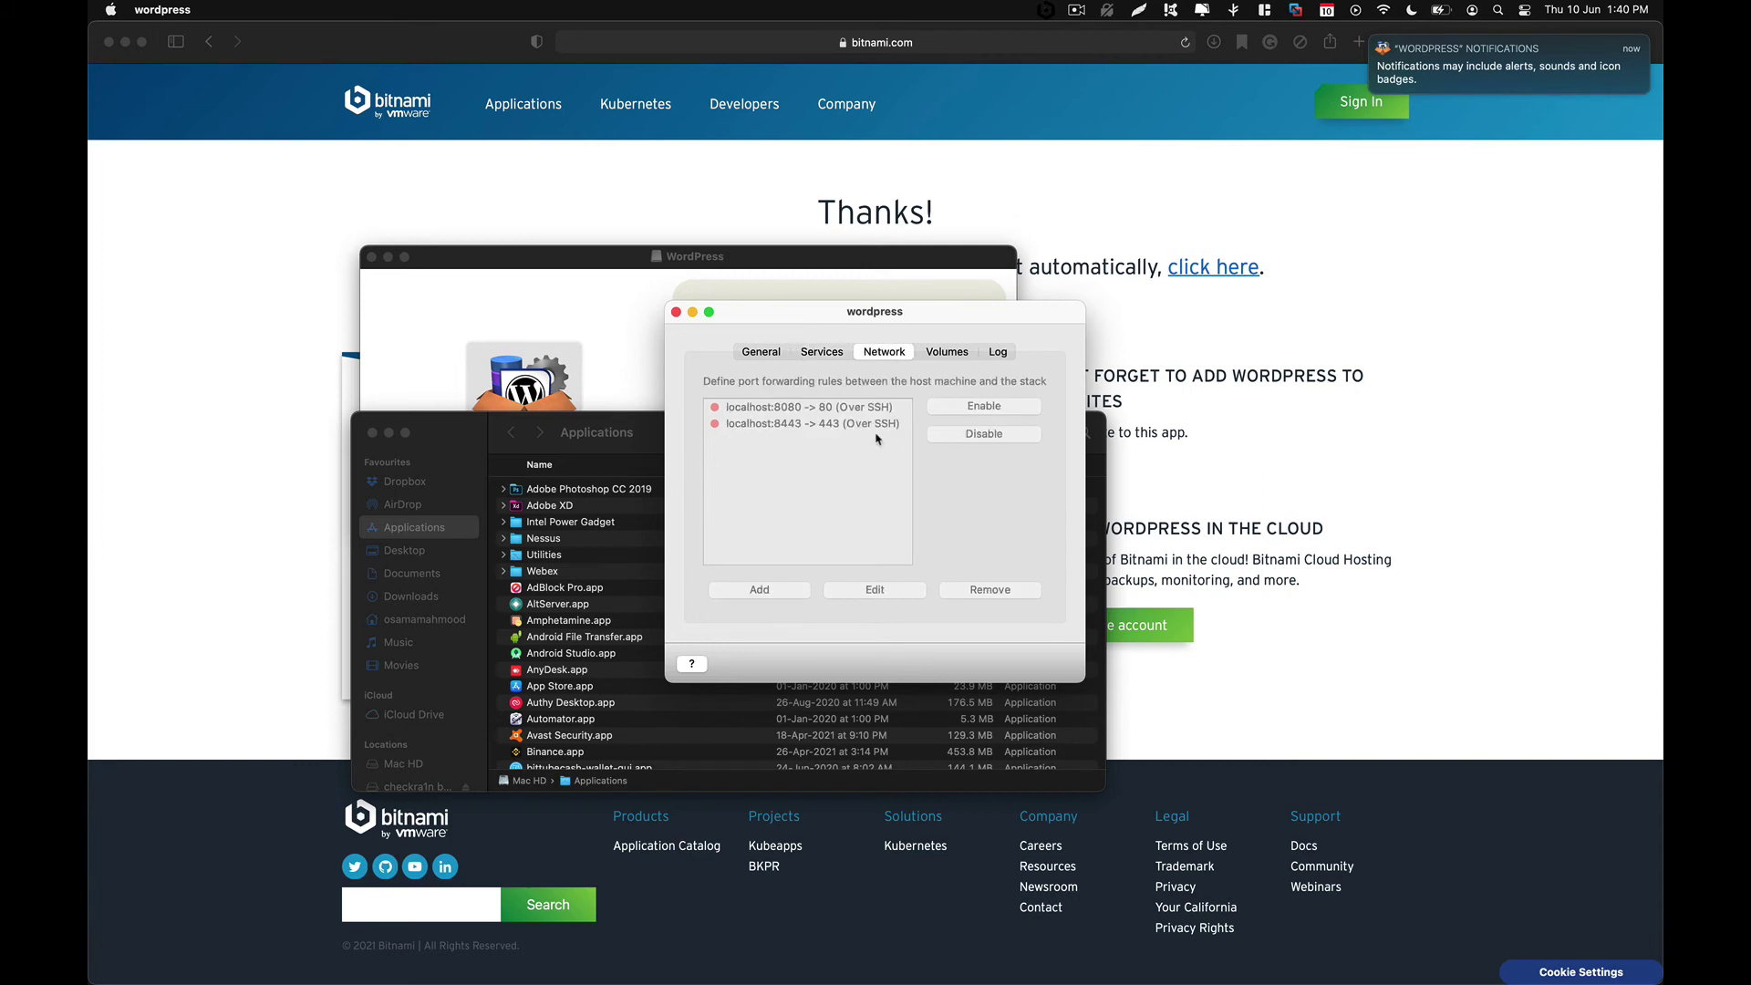
pyautogui.click(941, 358)
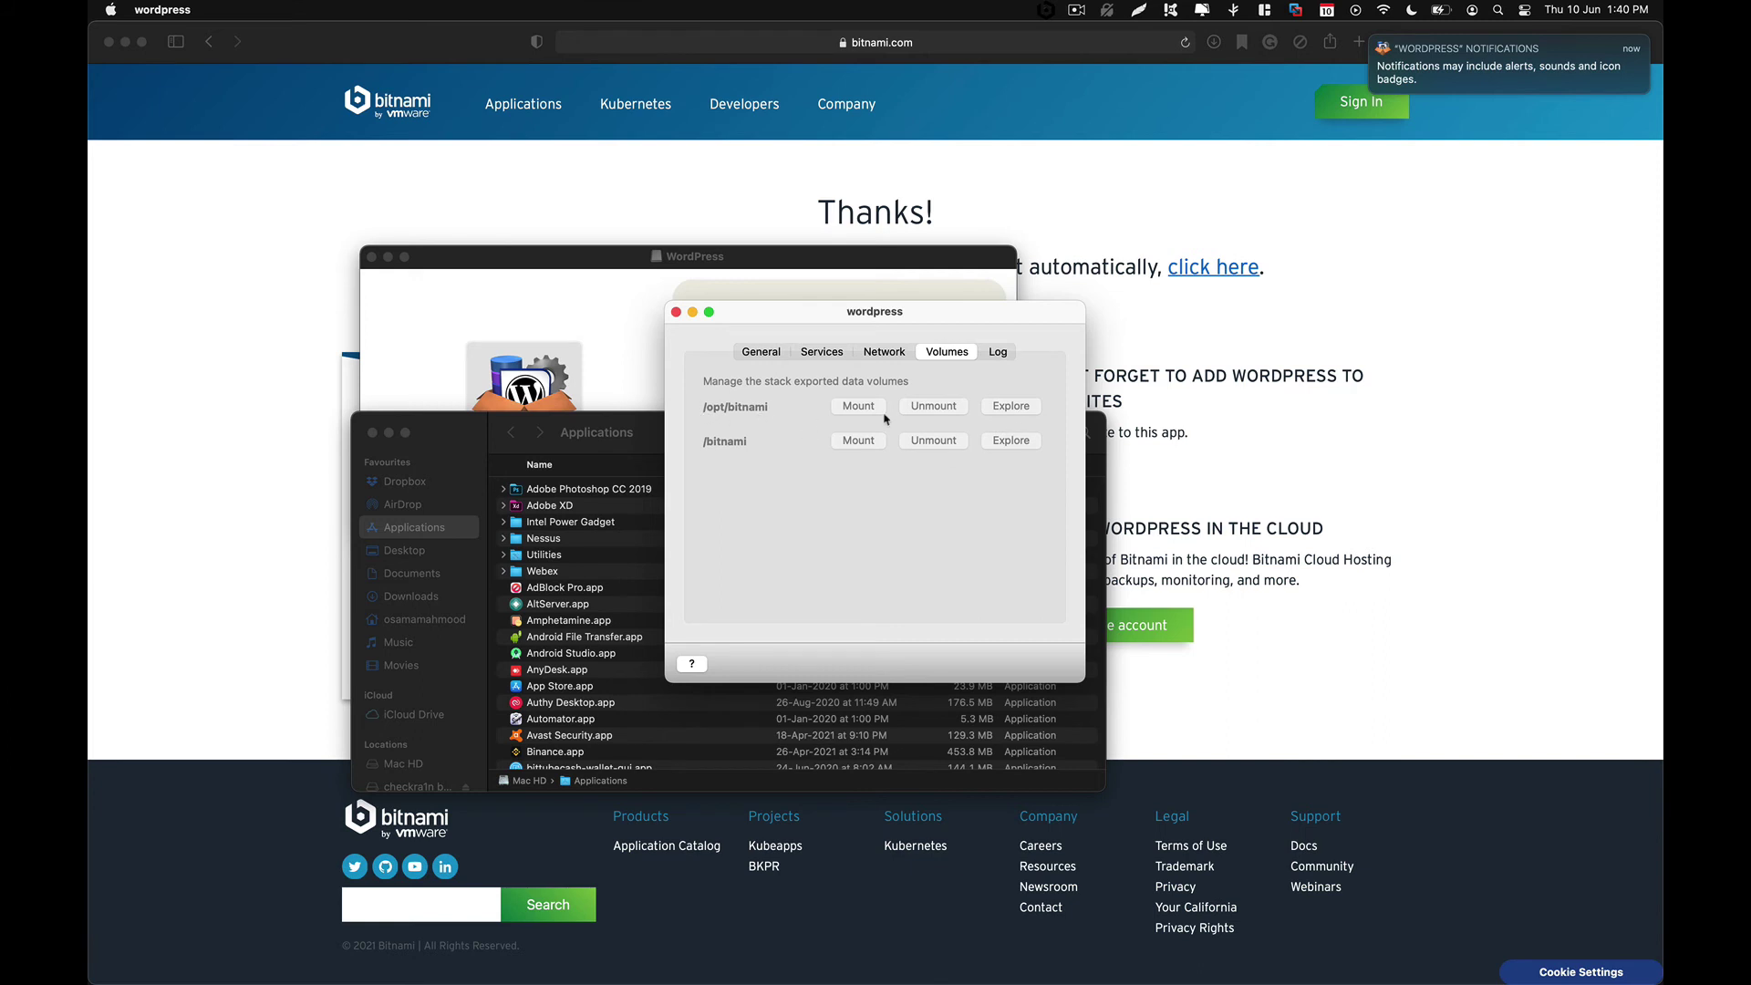
pyautogui.click(995, 354)
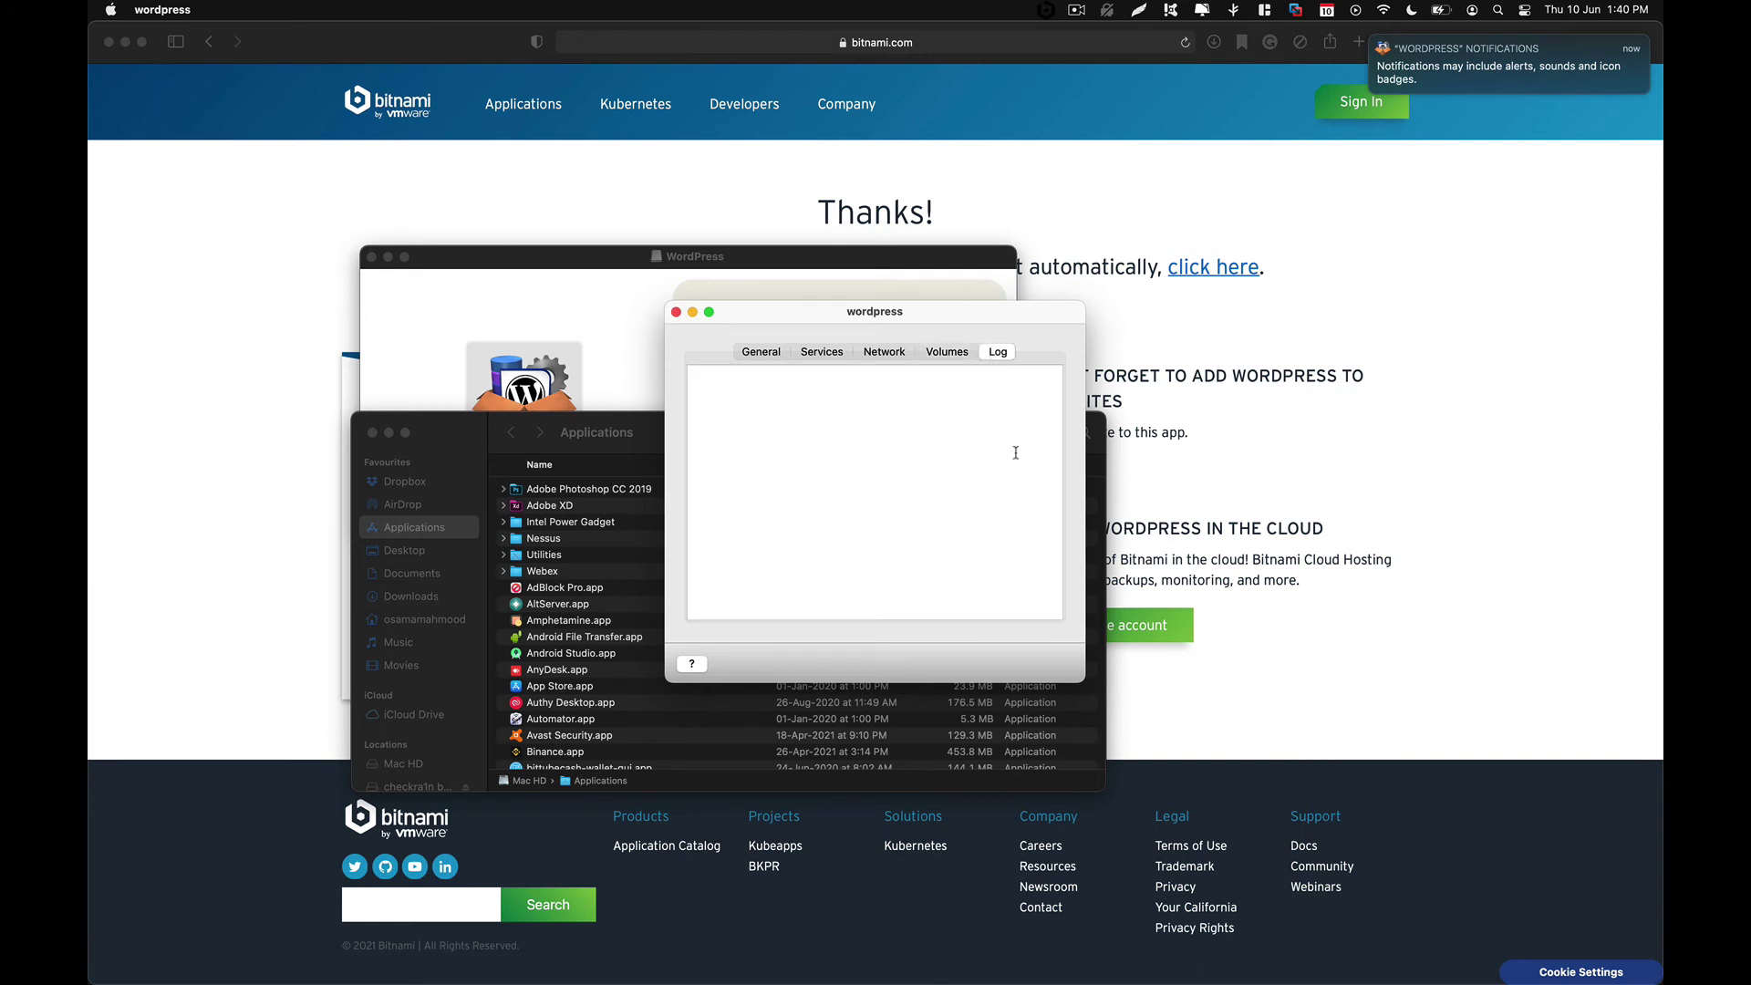
pyautogui.click(764, 358)
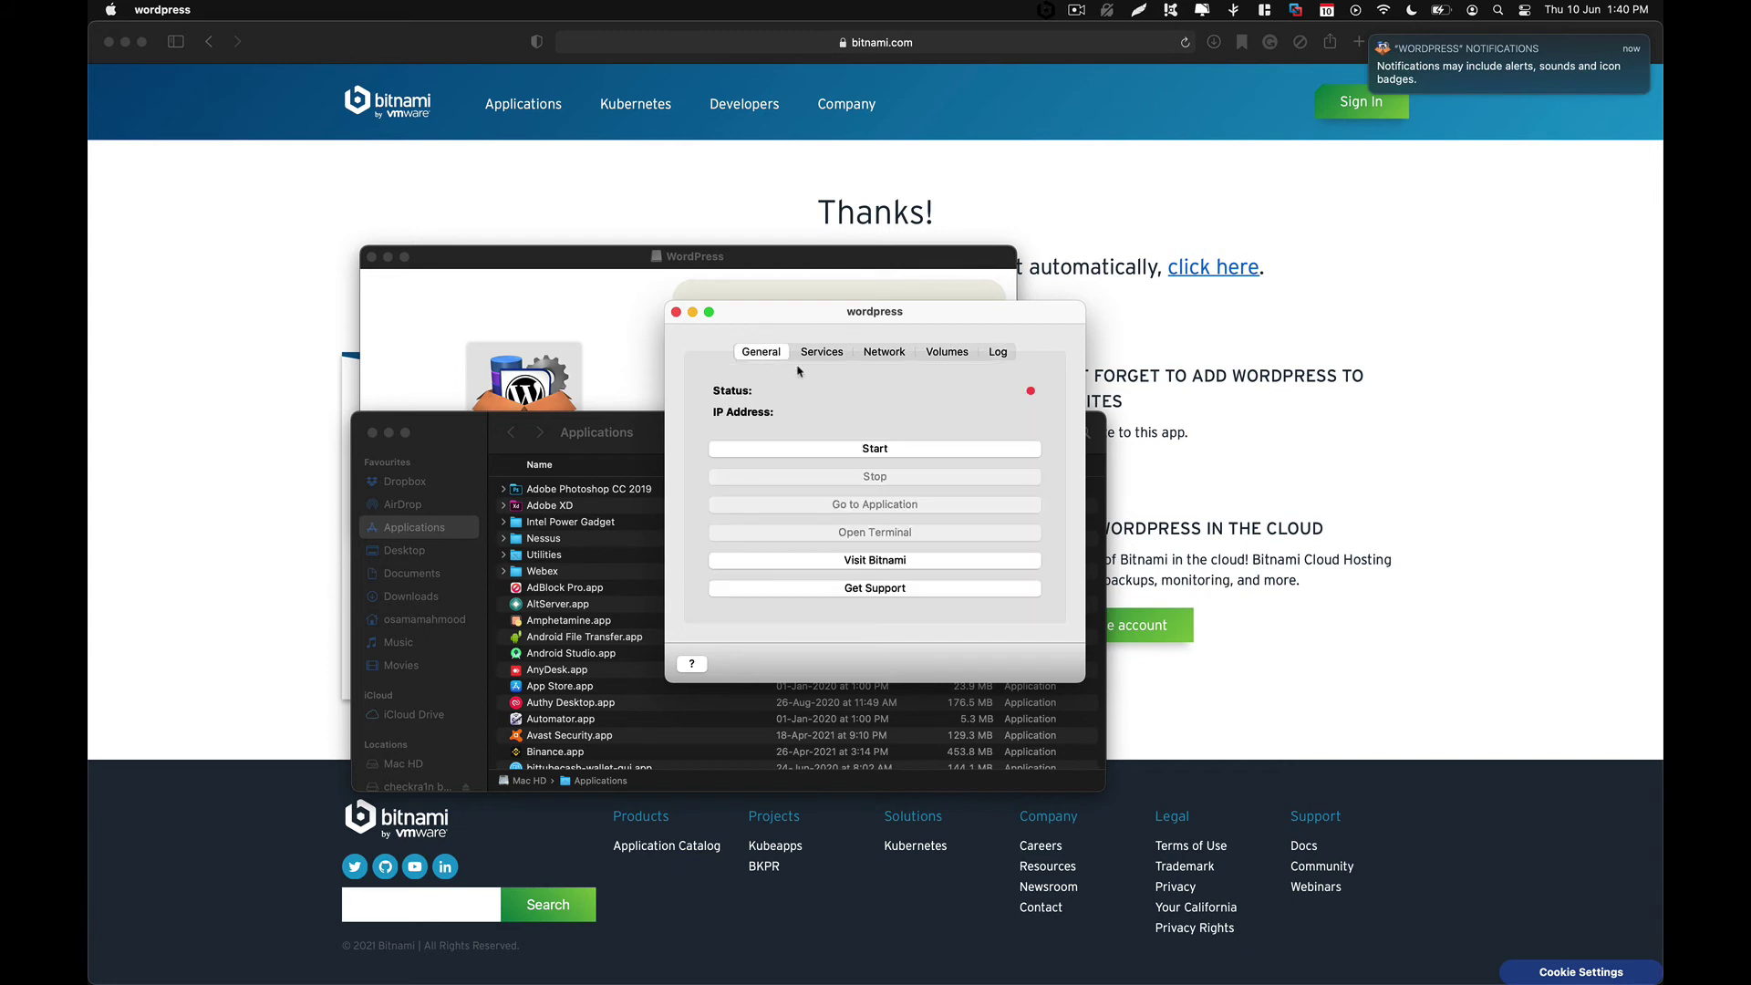
# Start the WordPress stack, check its services' status, then return to the General page
pyautogui.click(883, 453)
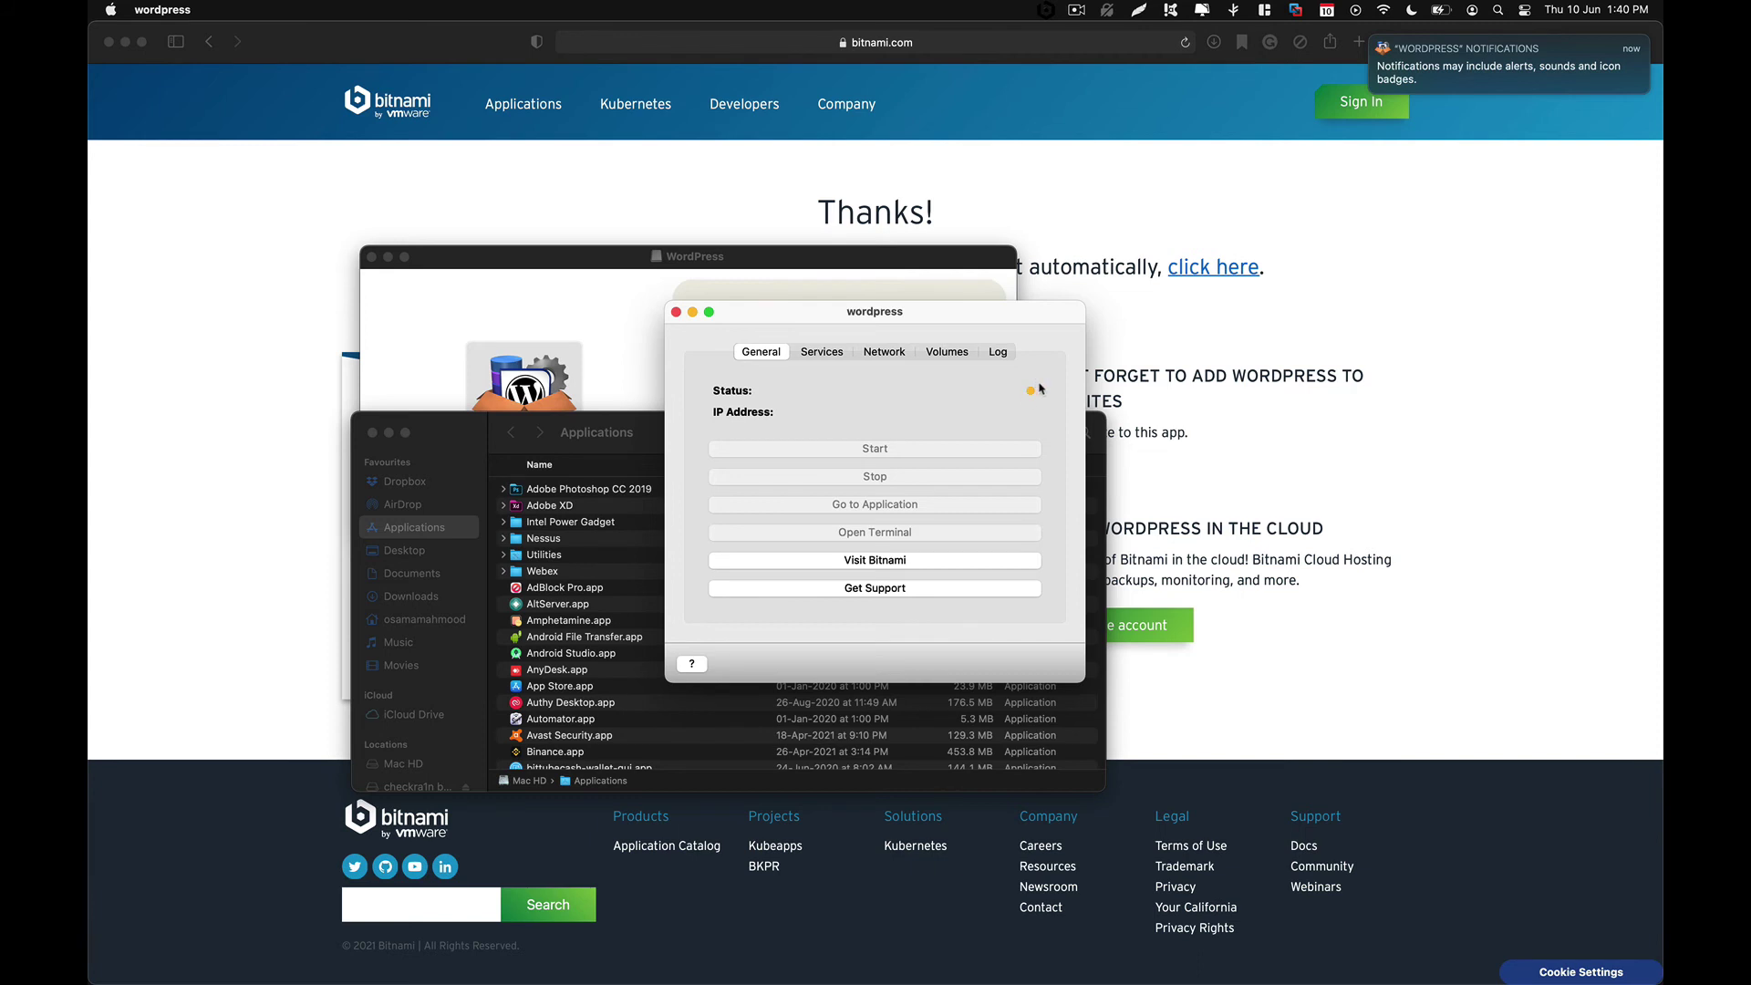
pyautogui.click(821, 349)
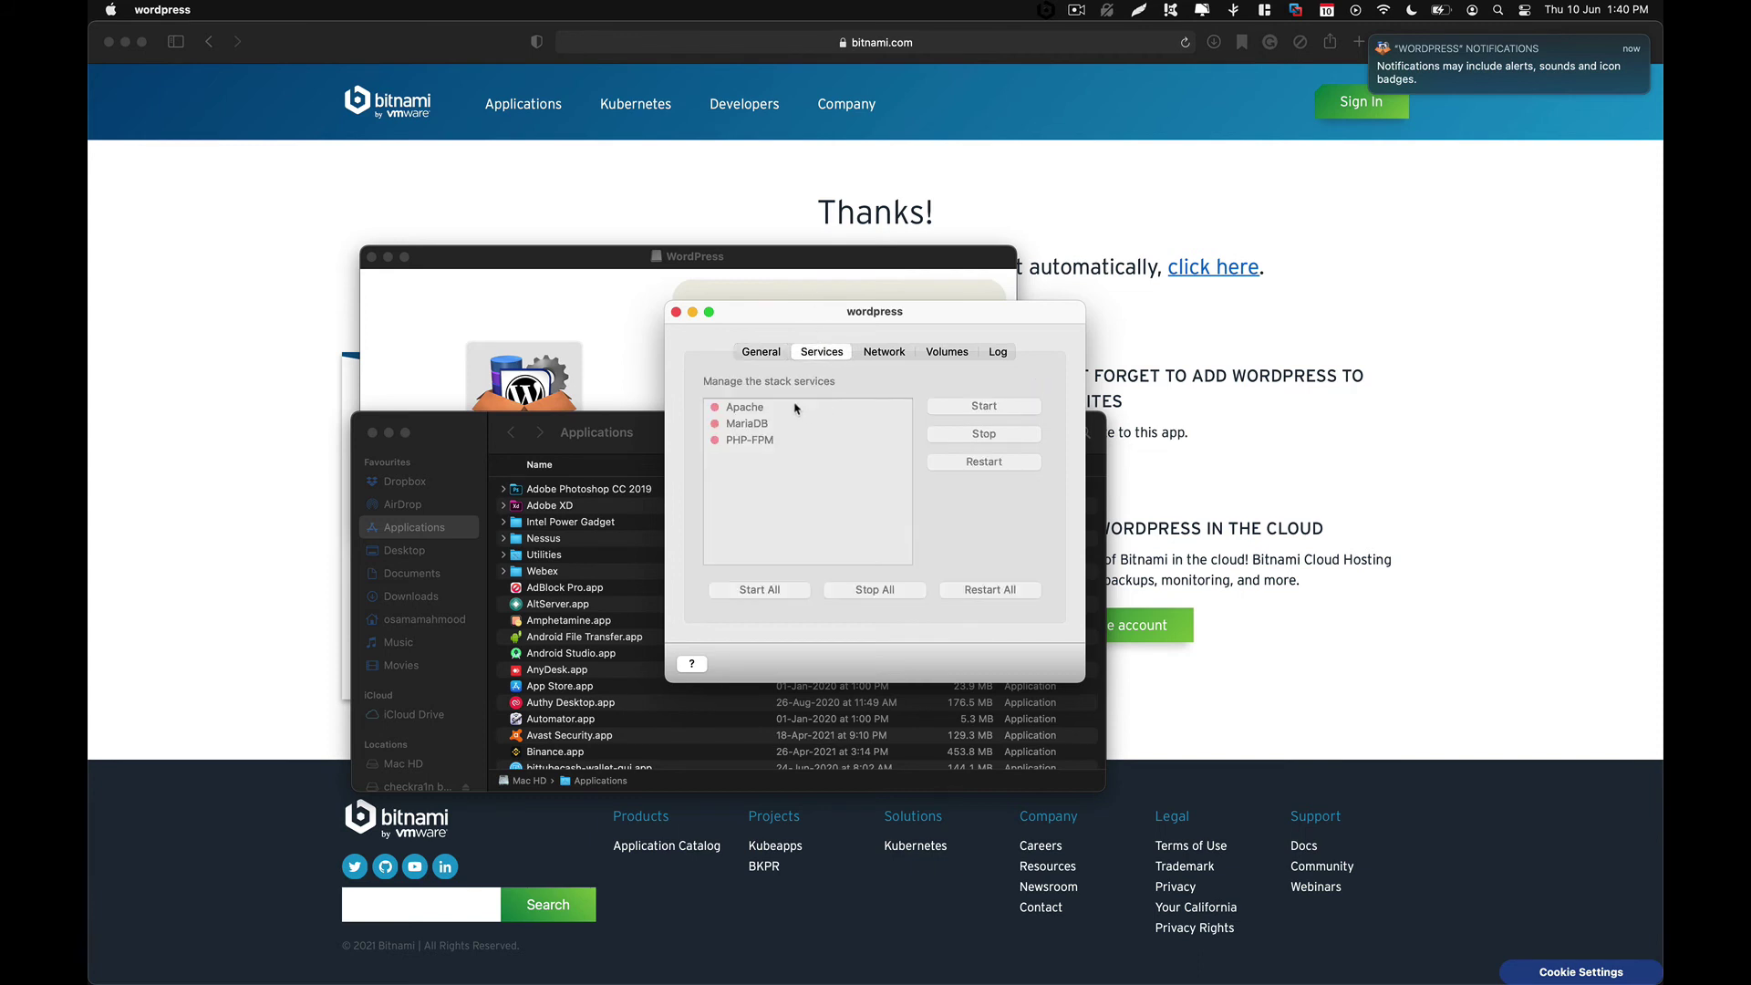
pyautogui.click(769, 358)
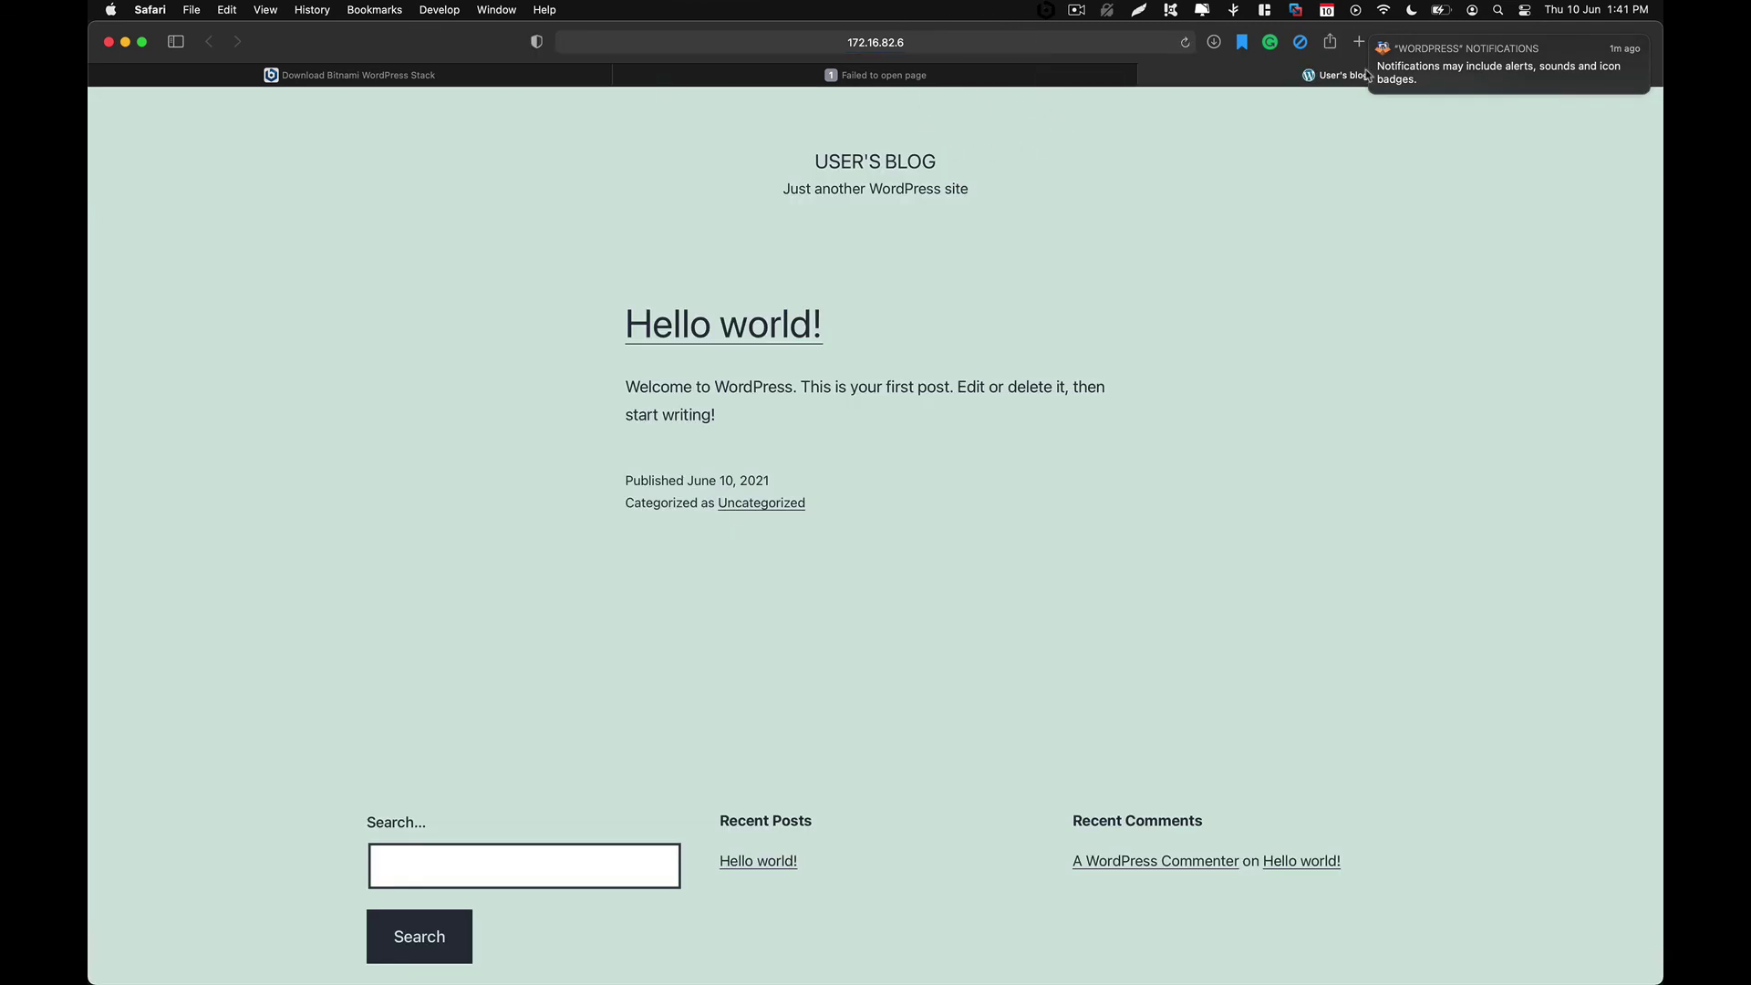
# Close the 'Failed to open page' tab and scroll through the User's Blog page
pyautogui.click(622, 74)
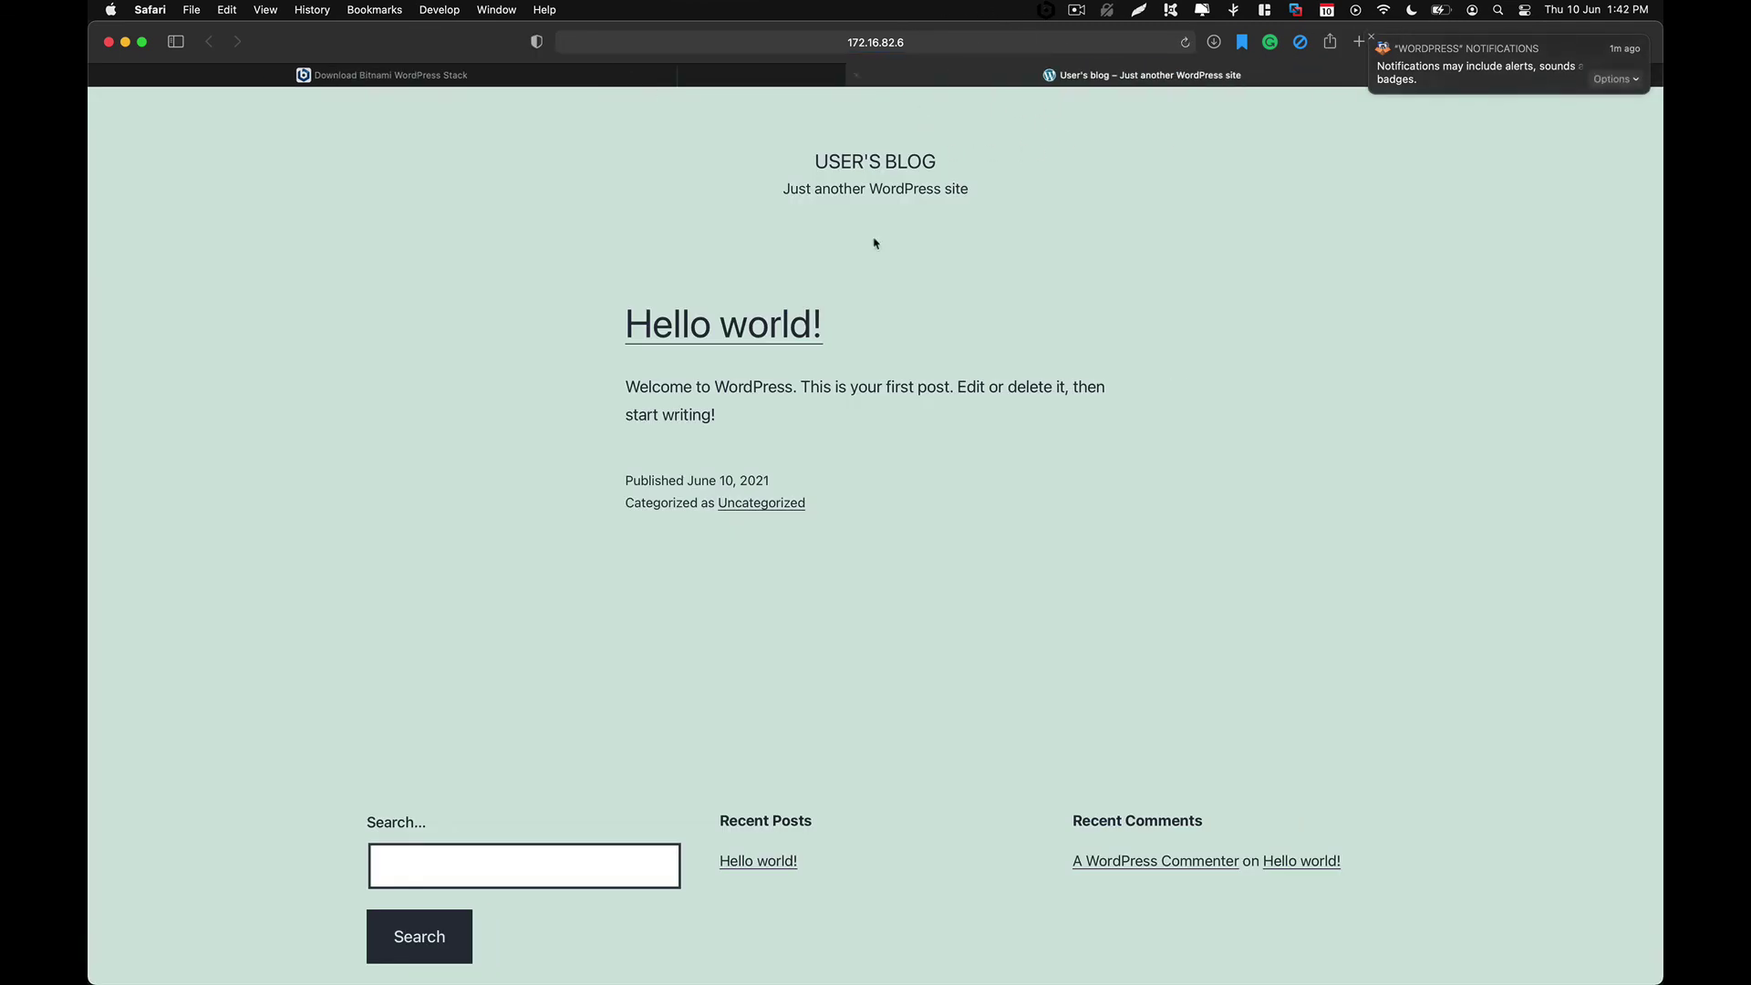
pyautogui.scroll(-5, 844, 520)
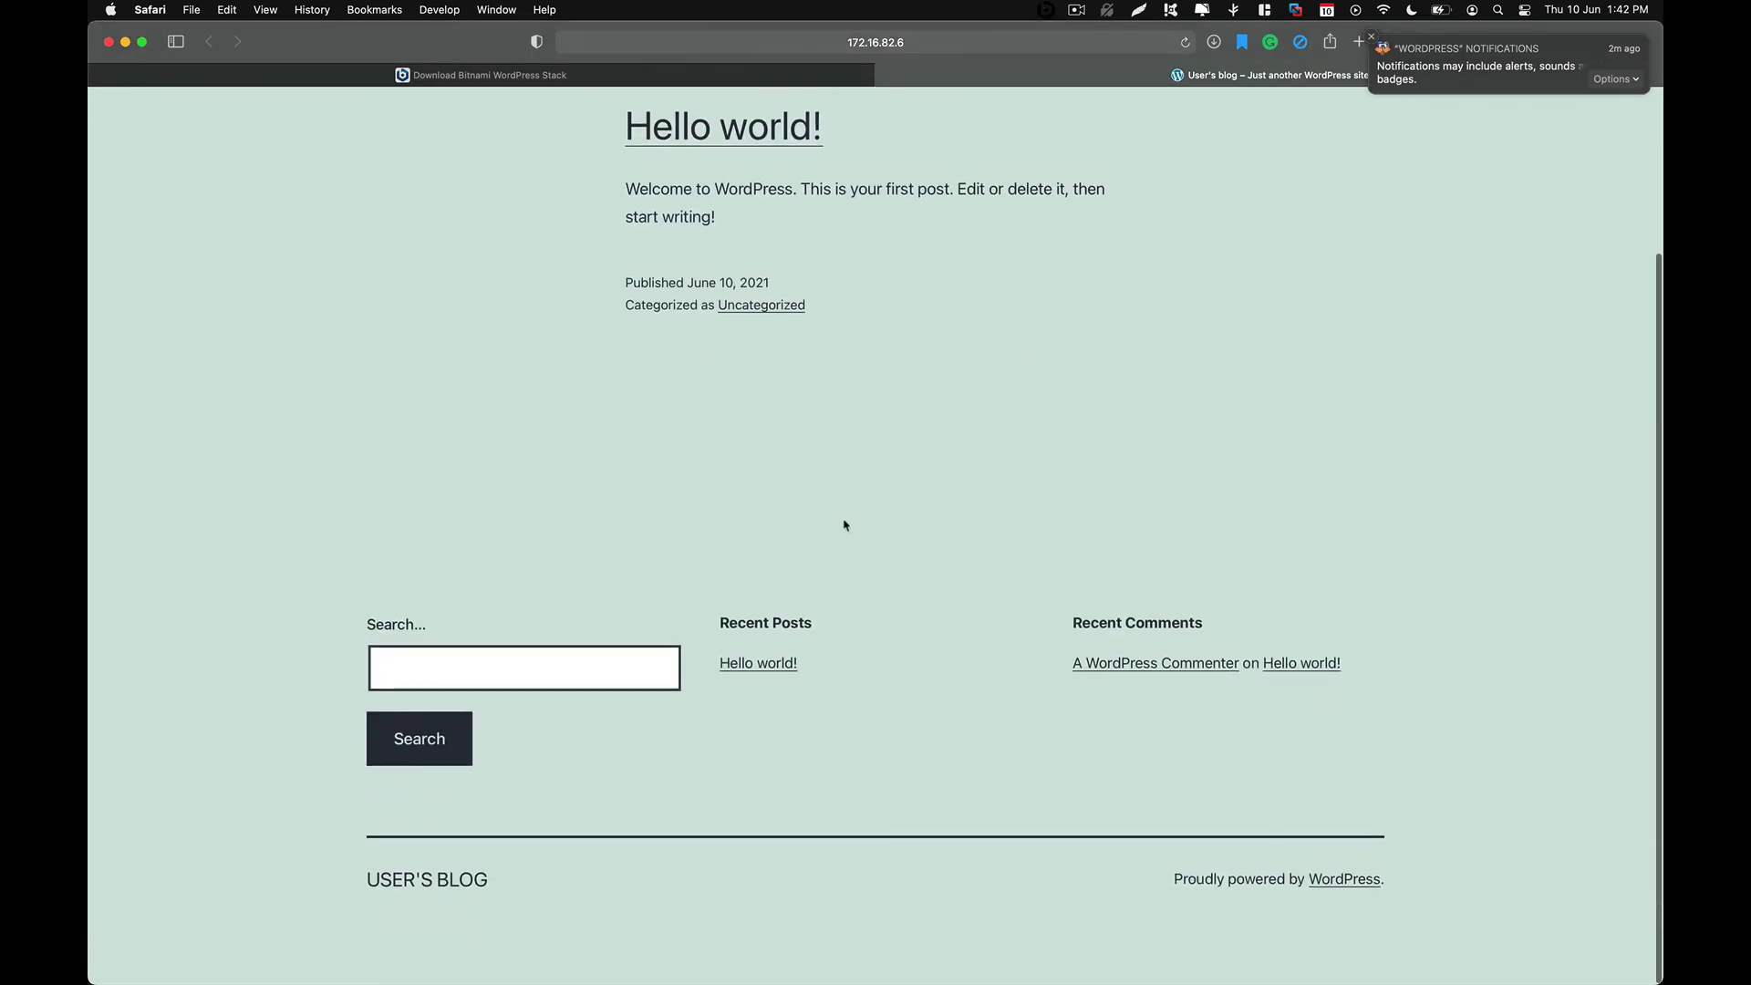
pyautogui.scroll(5, 845, 520)
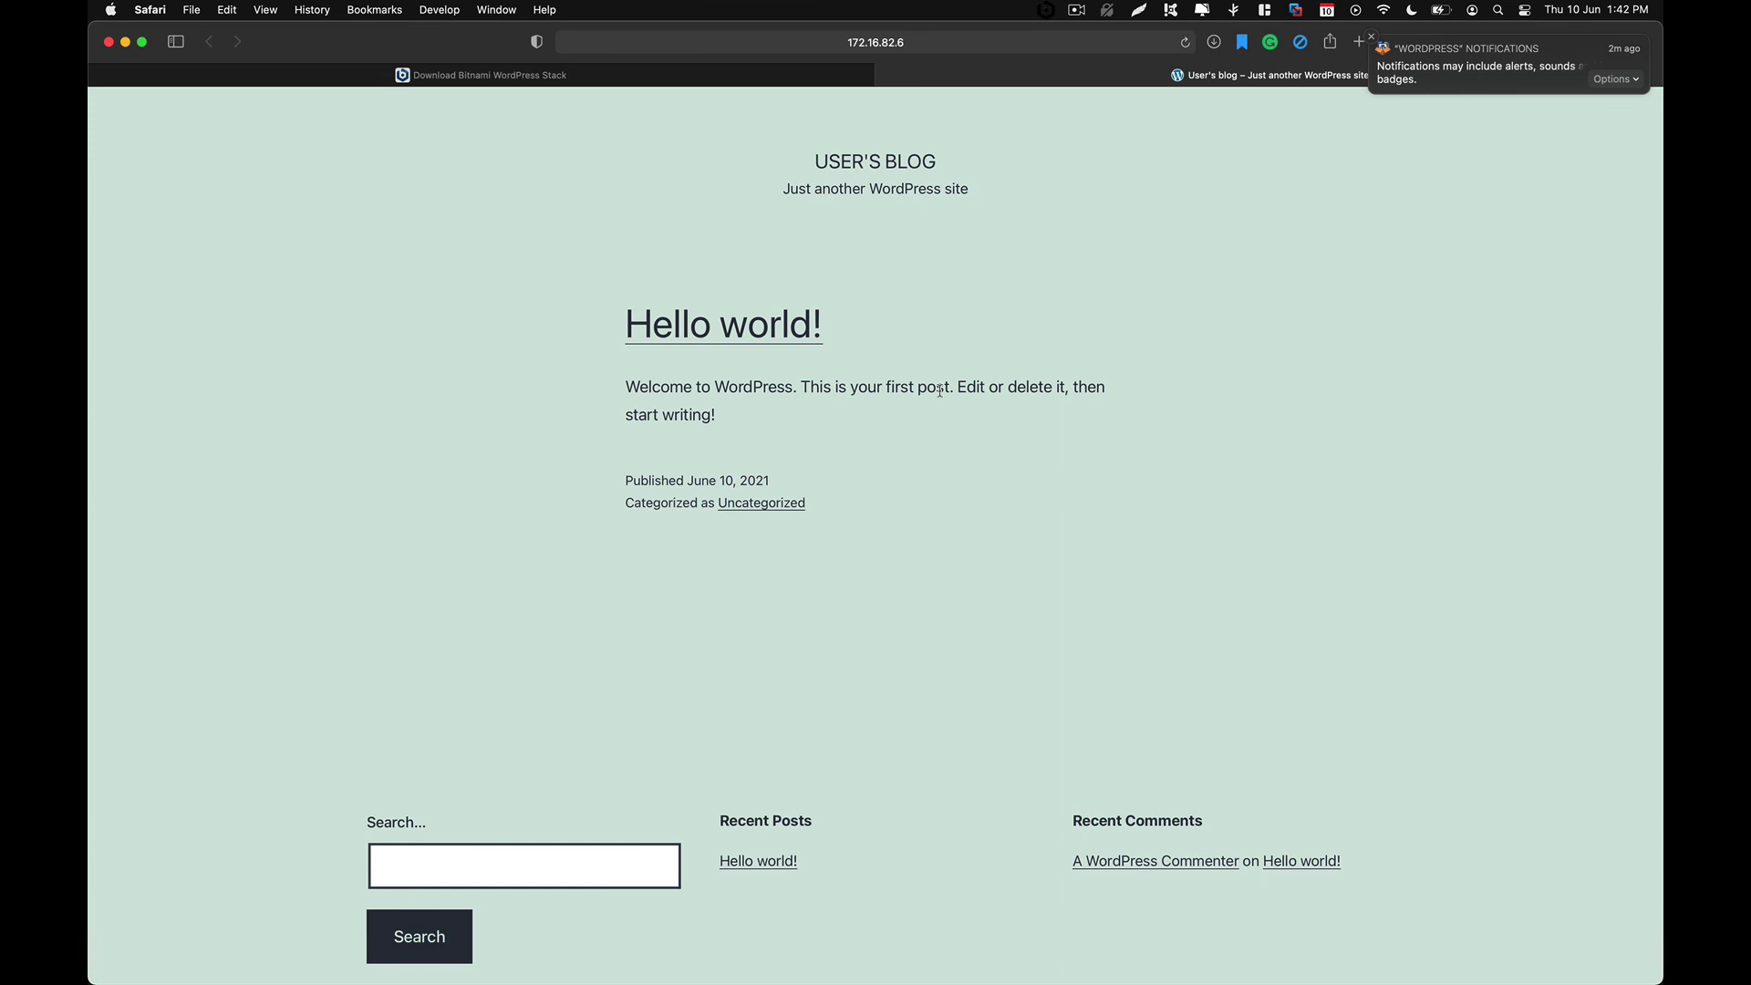
# Load 172.16.82.6/wp-admin, then go back to the blog's front page
pyautogui.click(967, 45)
pyautogui.write('/')
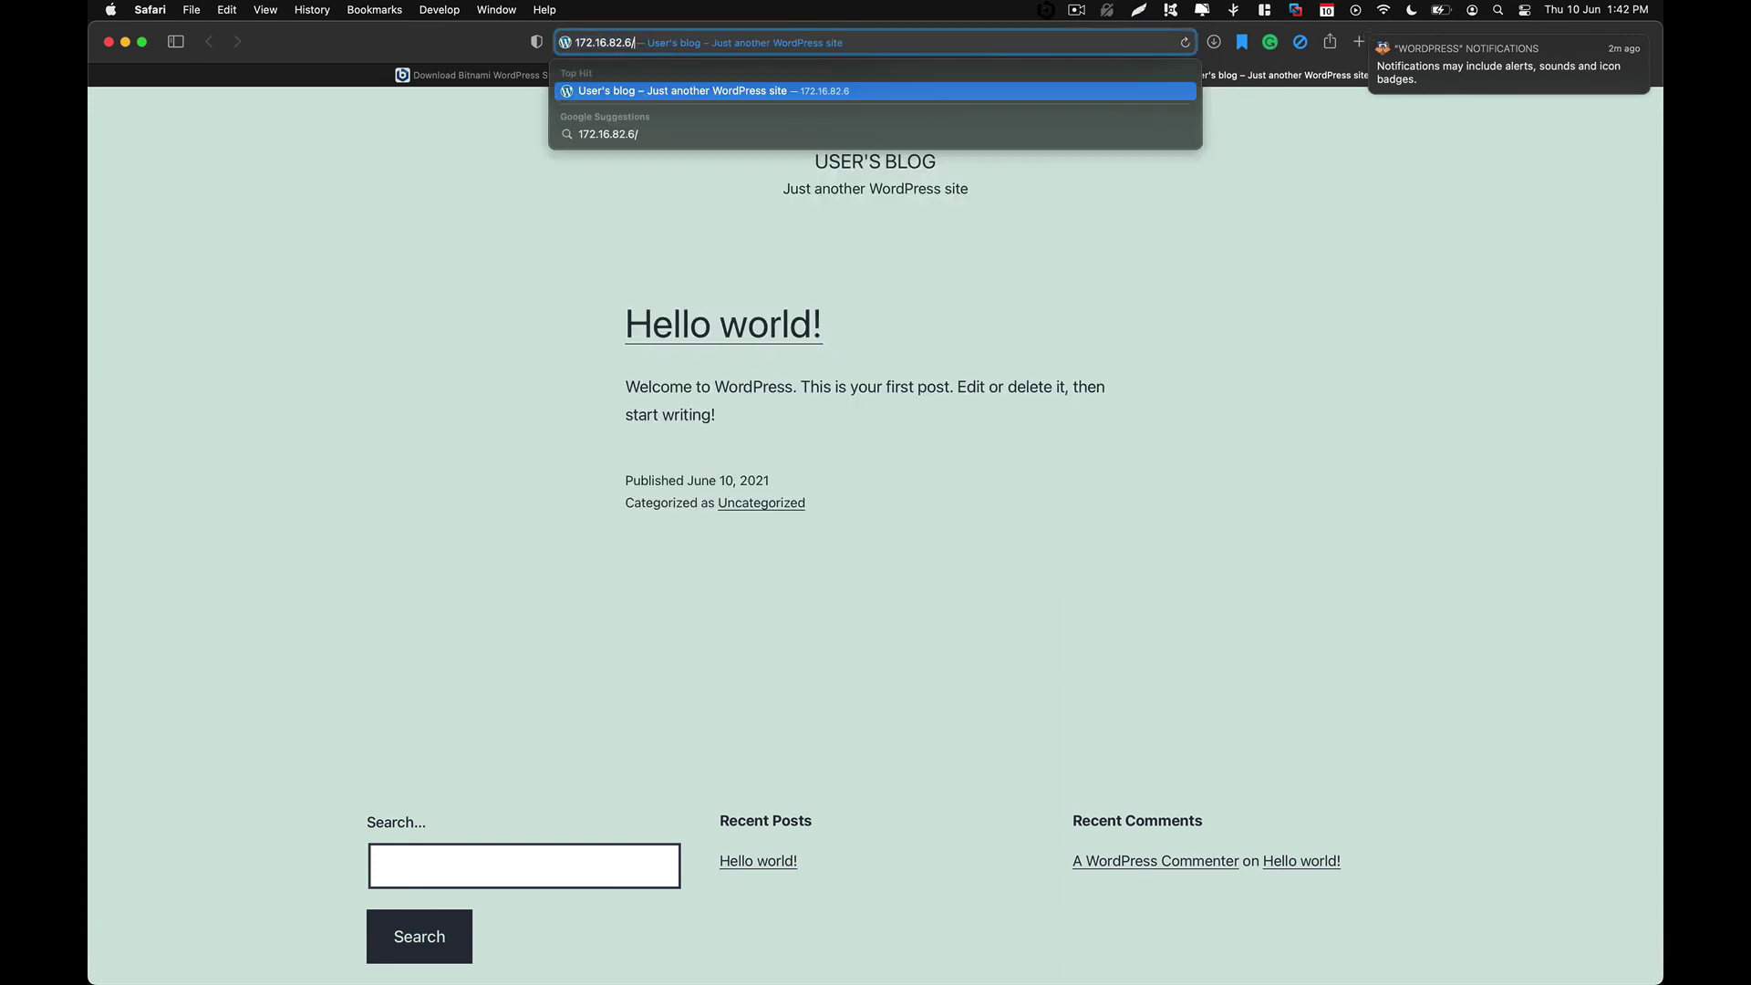
pyautogui.write('wp-admin')
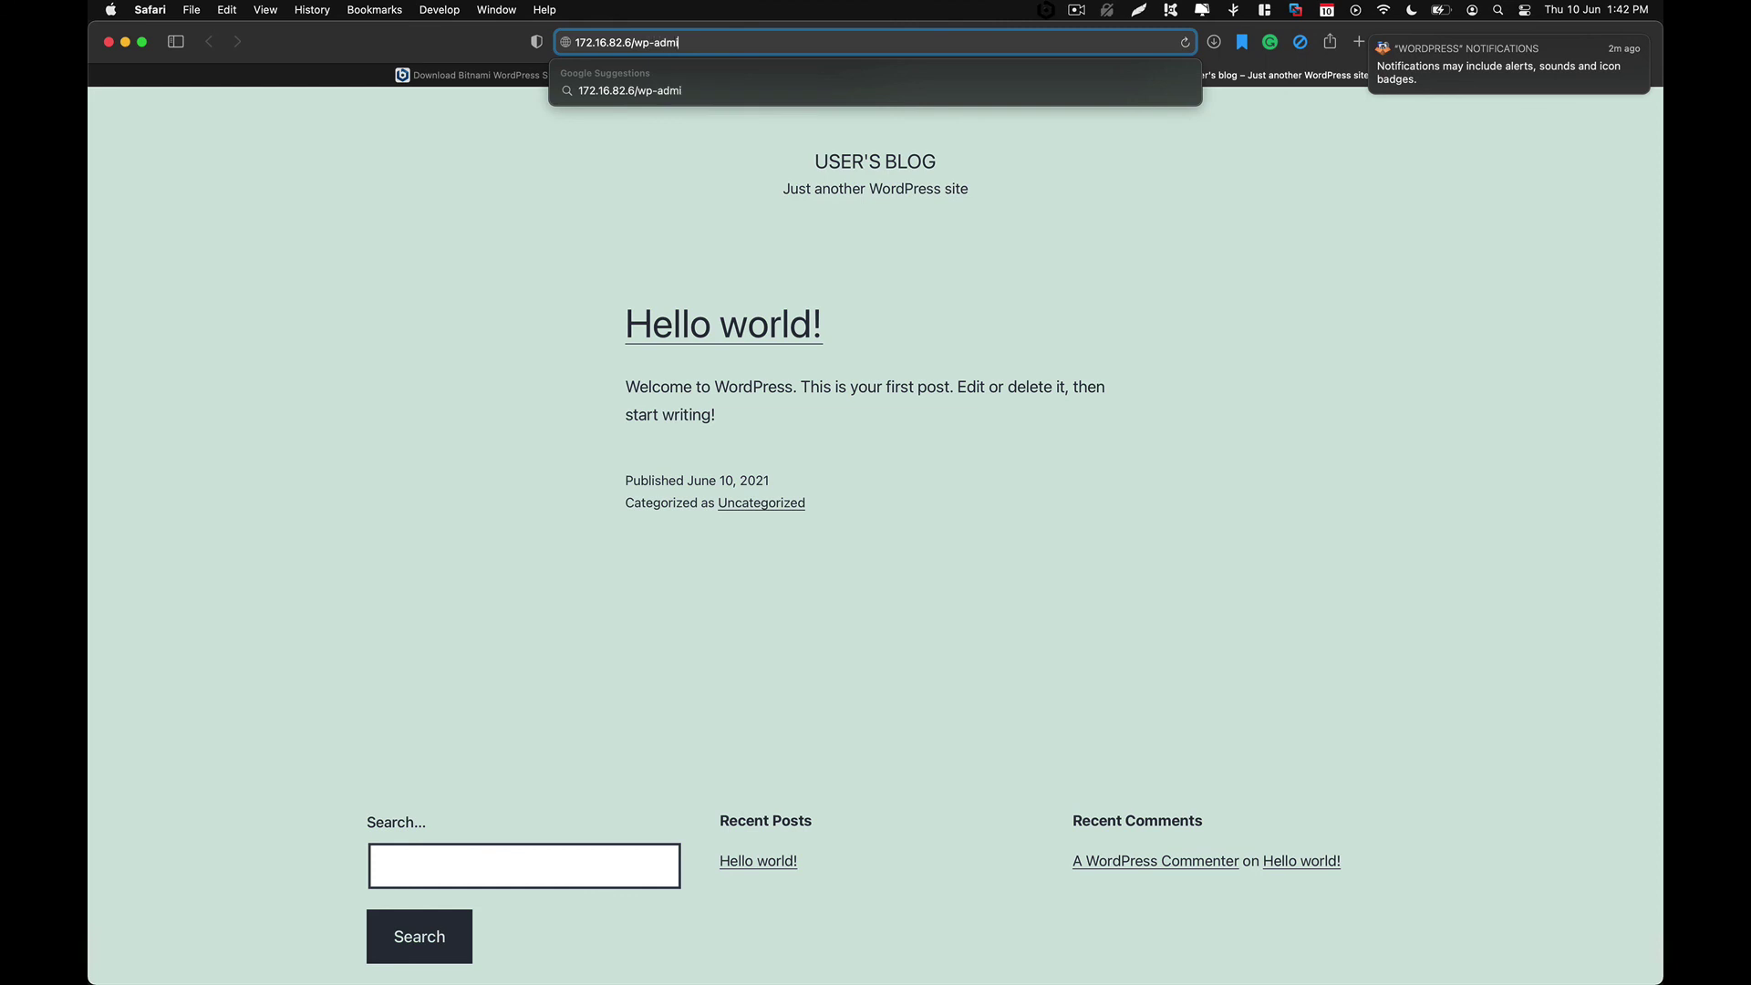
pyautogui.press('Return')
pyautogui.press('super+bracketleft')
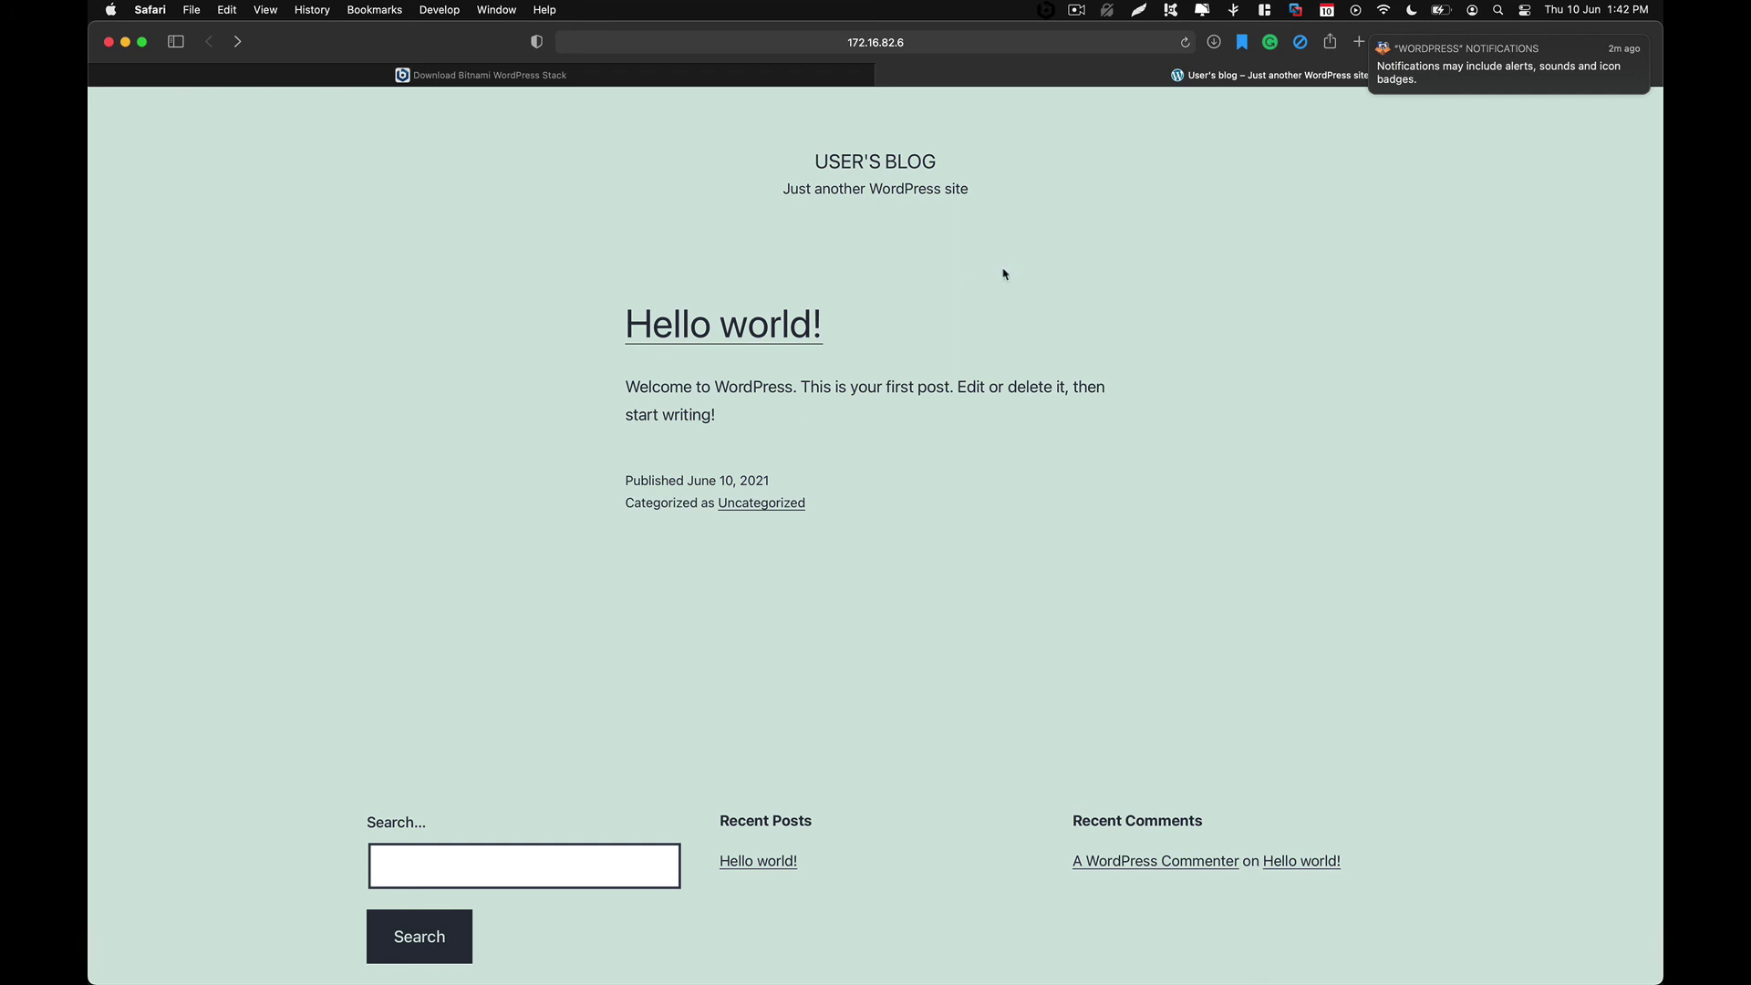
pyautogui.click(1081, 12)
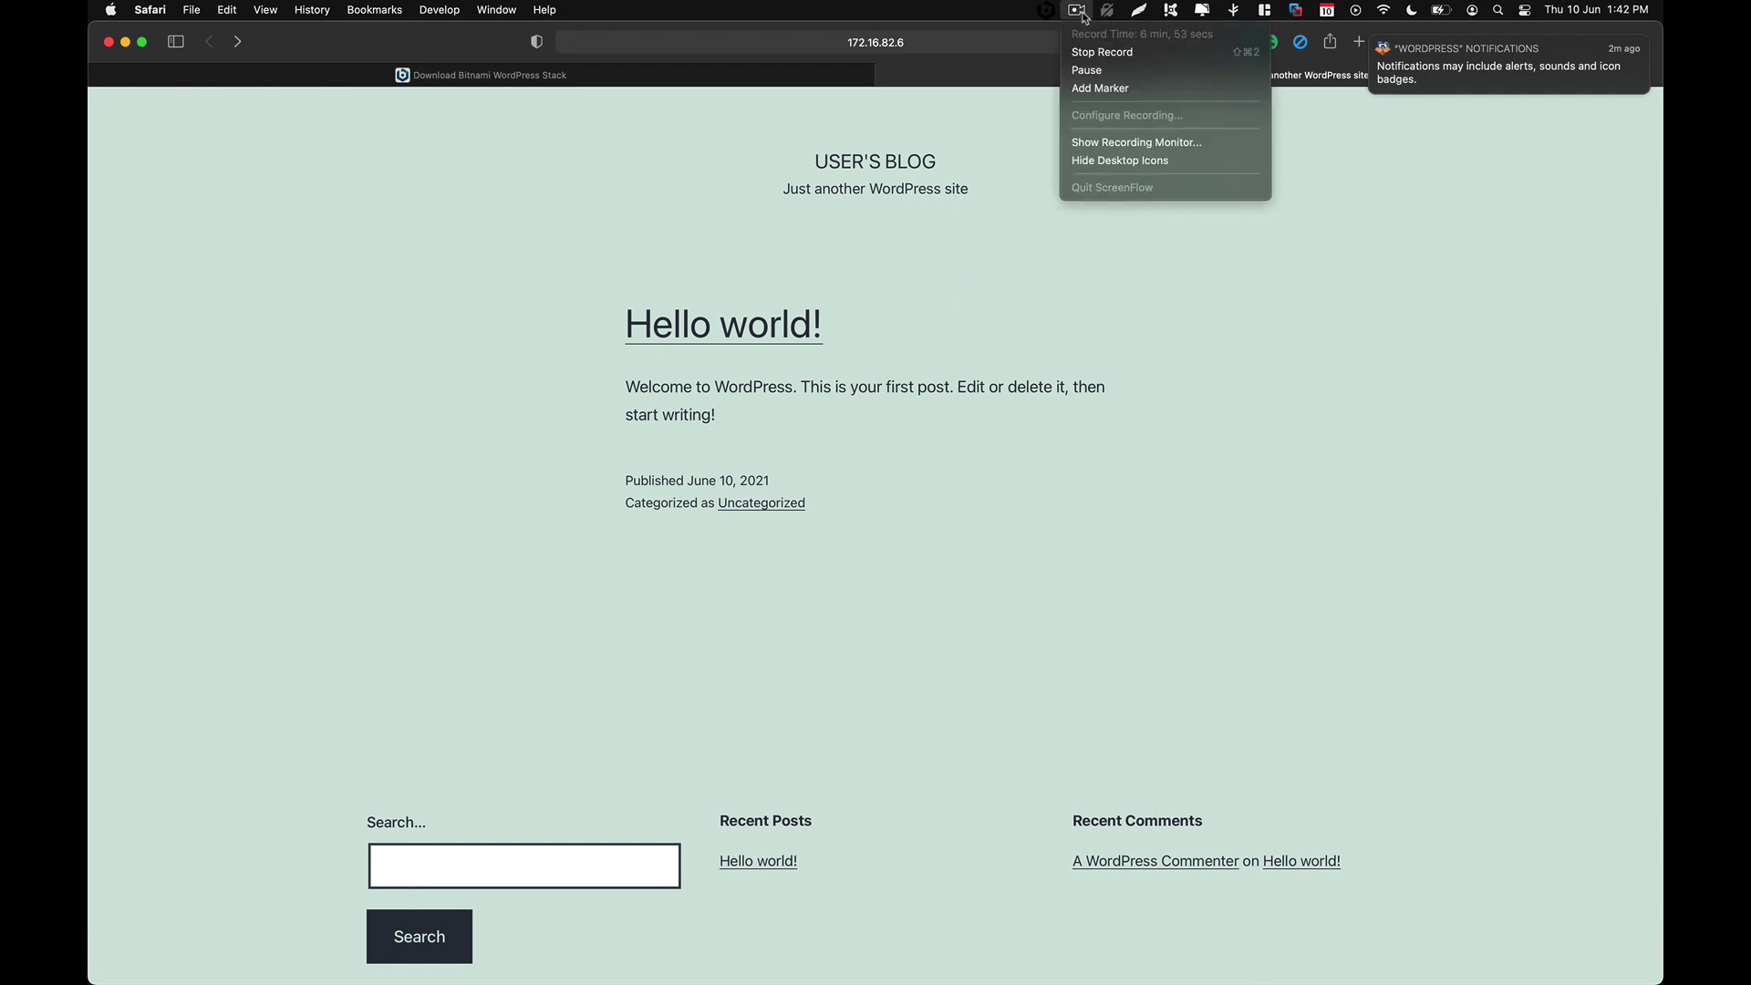